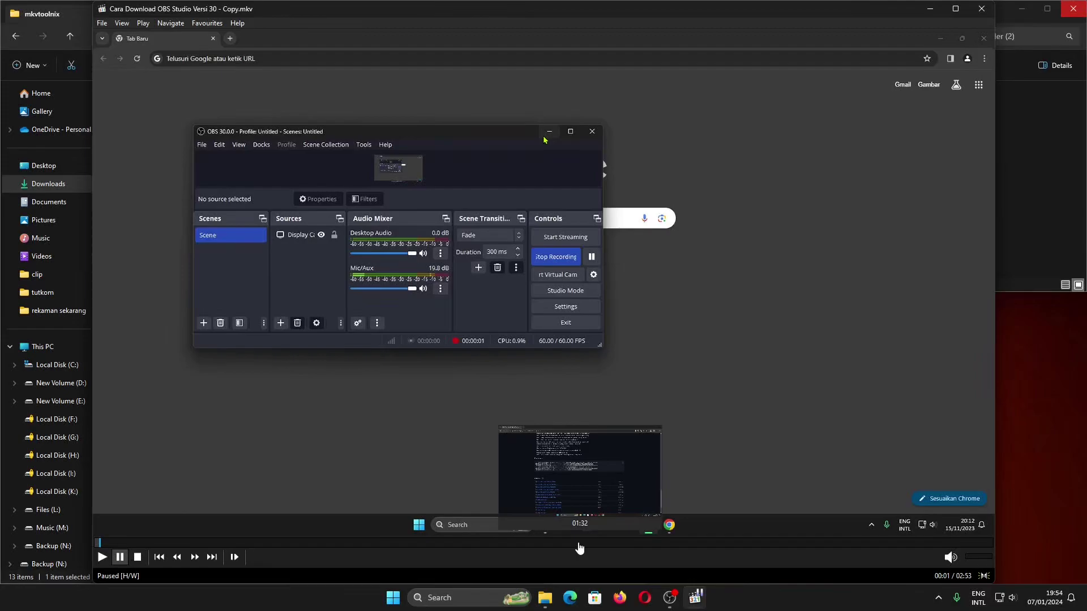
Check the paused video's navigation options for a chapter list, and minimize the video player.
right_click(455, 294)
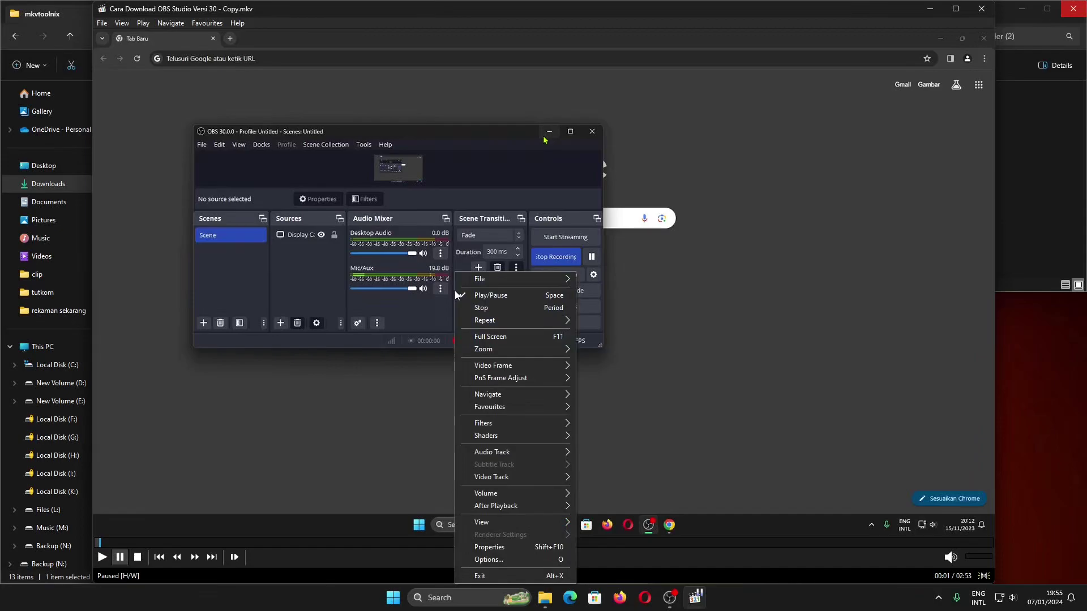
mouse_move(521, 396)
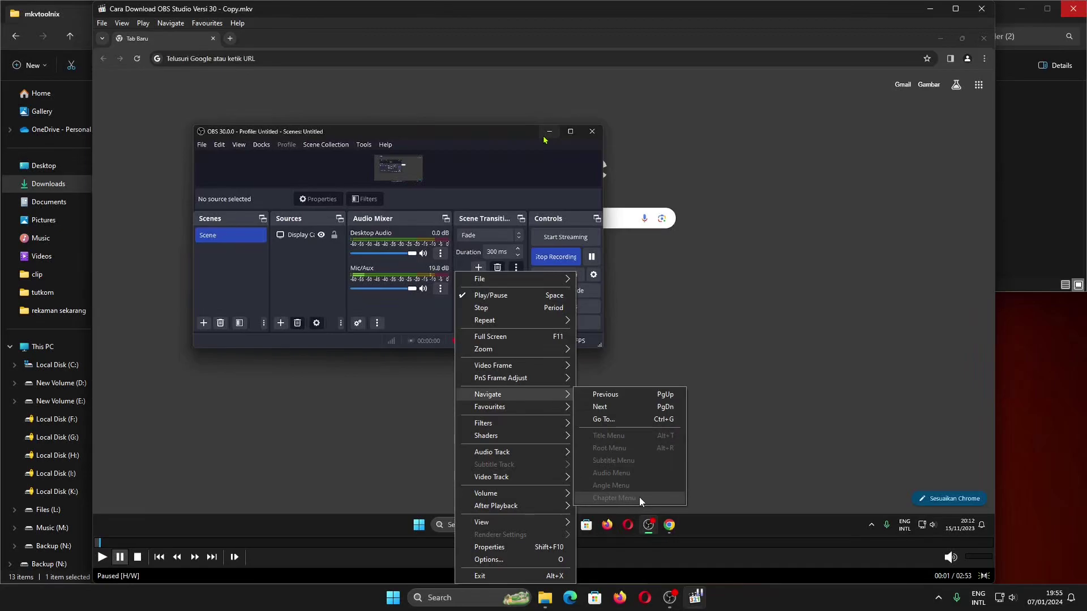
left_click(928, 8)
left_click(928, 9)
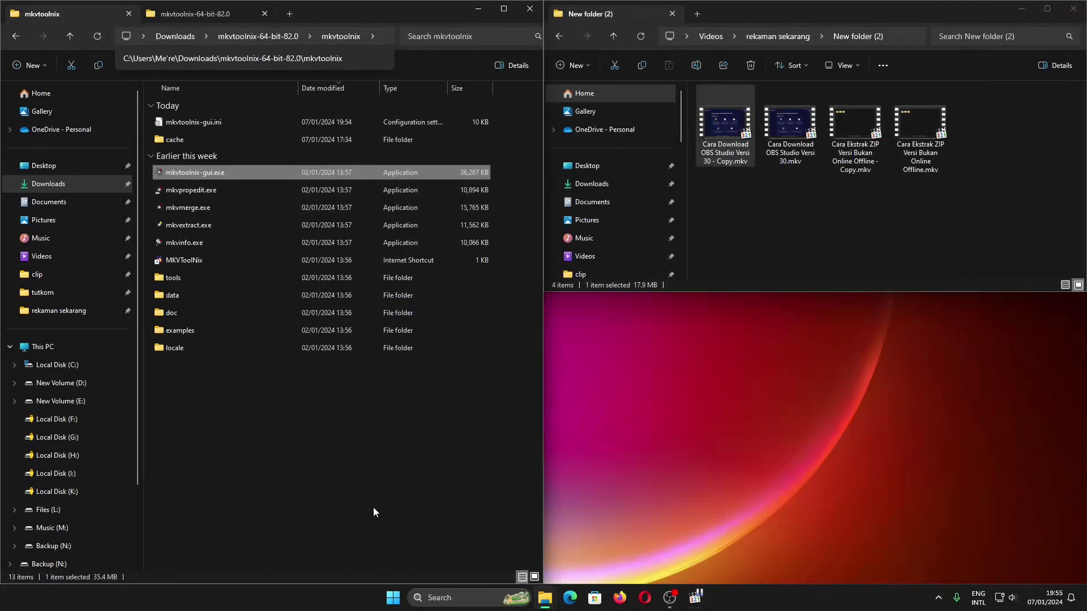
Launch mkvtoolnix-gui.exe from the mkvtoolnix folder and switch to its chapter editor.
double_click(209, 173)
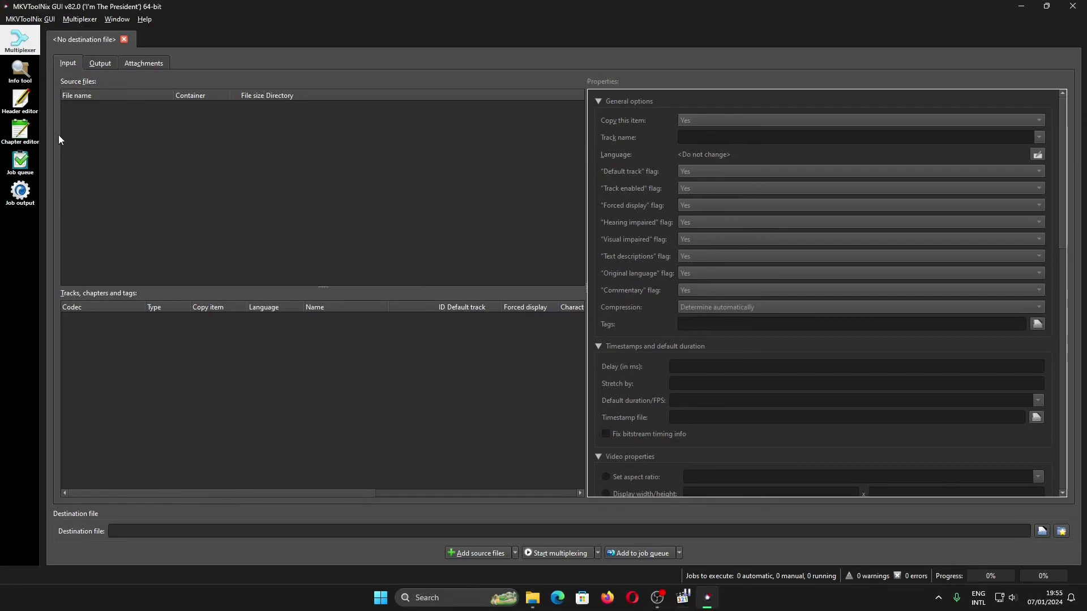
left_click(27, 132)
Try to load "Tidak Bisa Mengganti Pake Aplikasi di Microsoft Office 2021.mp4" from the rekaman sekarang folder into the chapter editor.
key("alt+Tab")
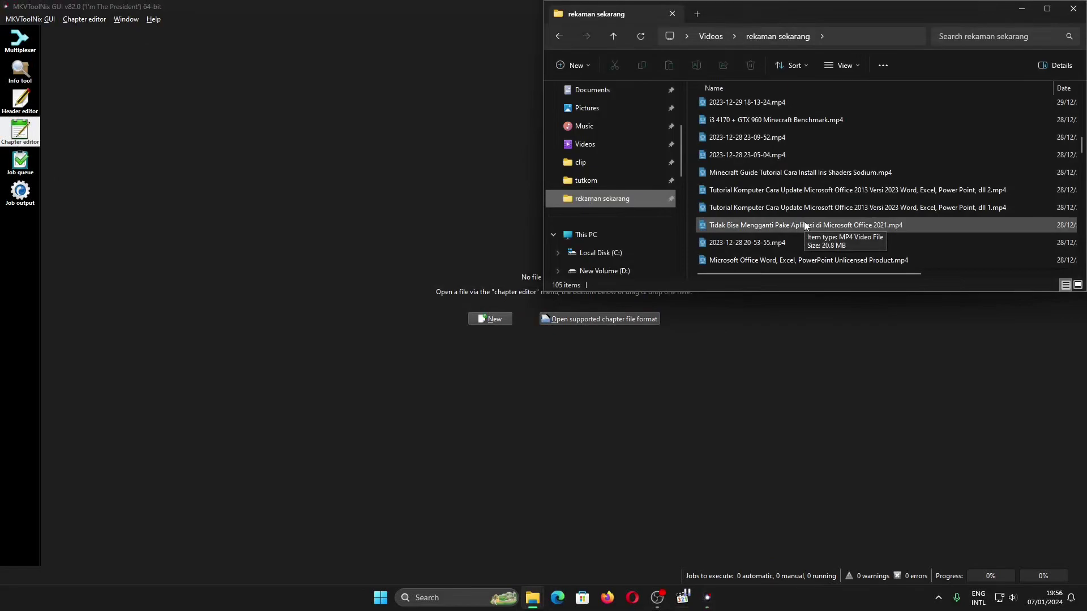
left_click_drag(805, 225, 436, 269)
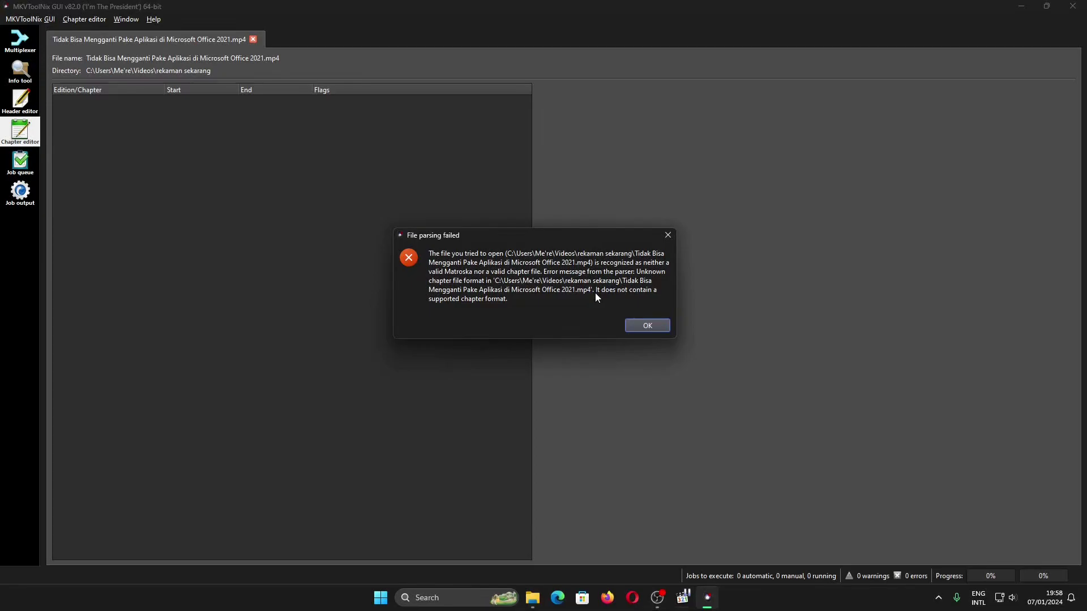
left_click(647, 326)
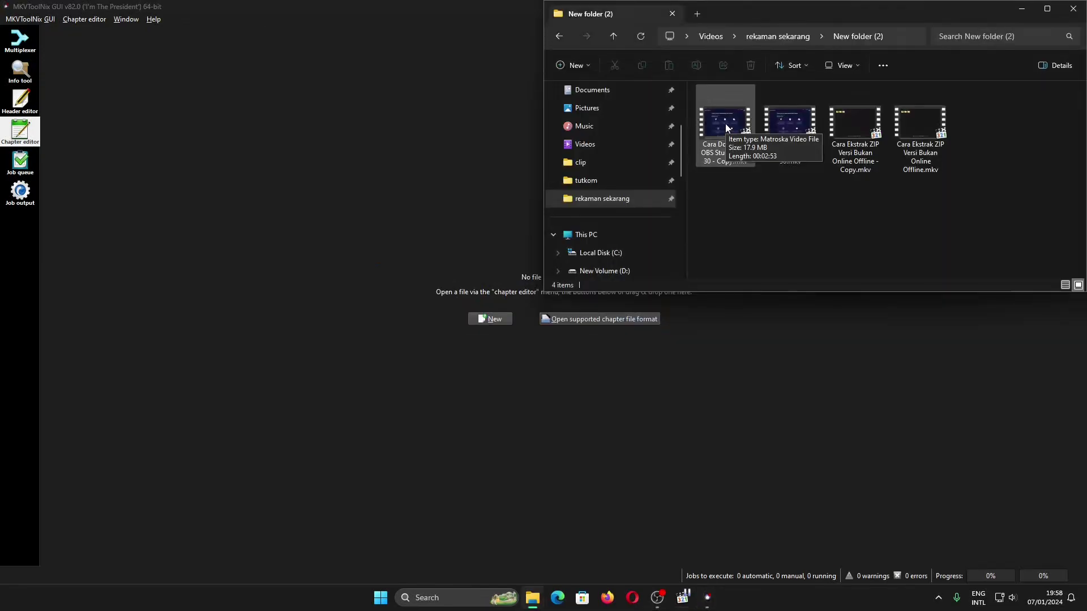
Load "Cara Download OBS Studio Versi 30 - Copy.mkv" from New folder (2) into the chapter editor.
left_click_drag(726, 123, 419, 209)
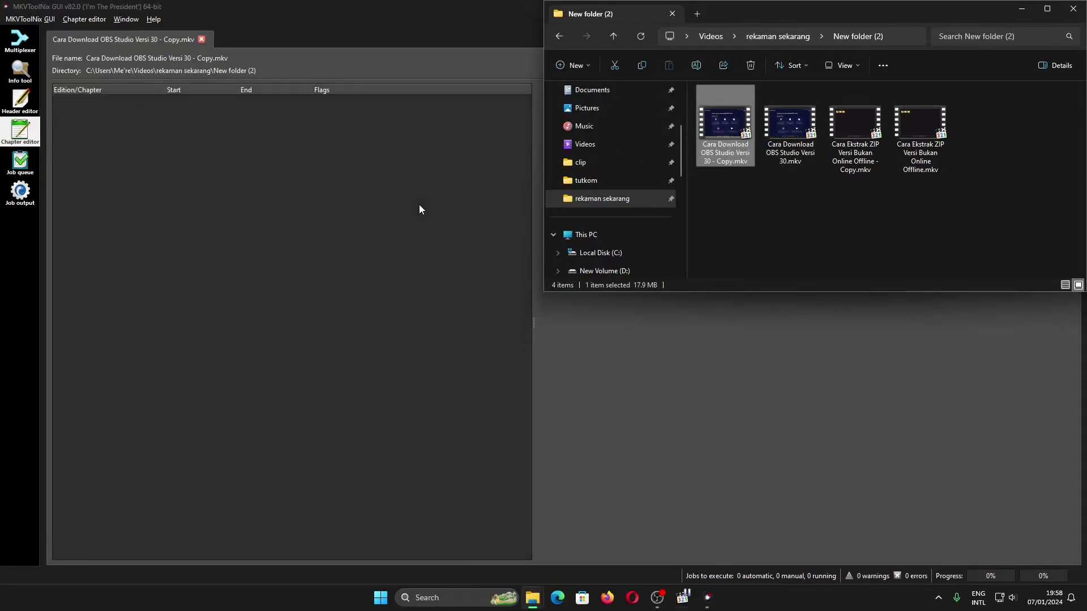
left_click(279, 183)
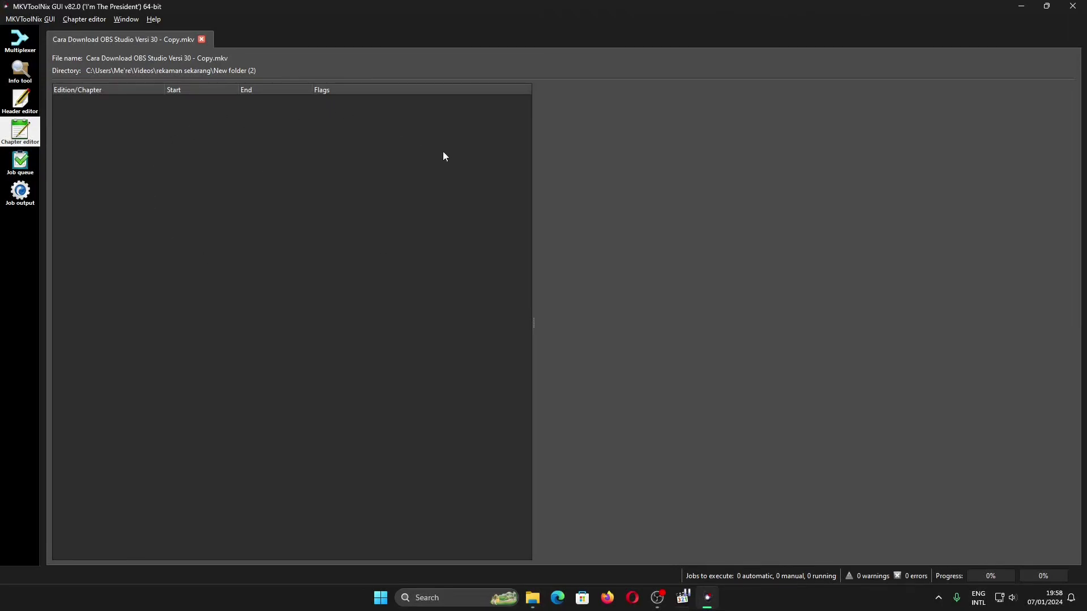
Add a new edition to the empty chapter list and create a sub-chapter inside it.
right_click(135, 113)
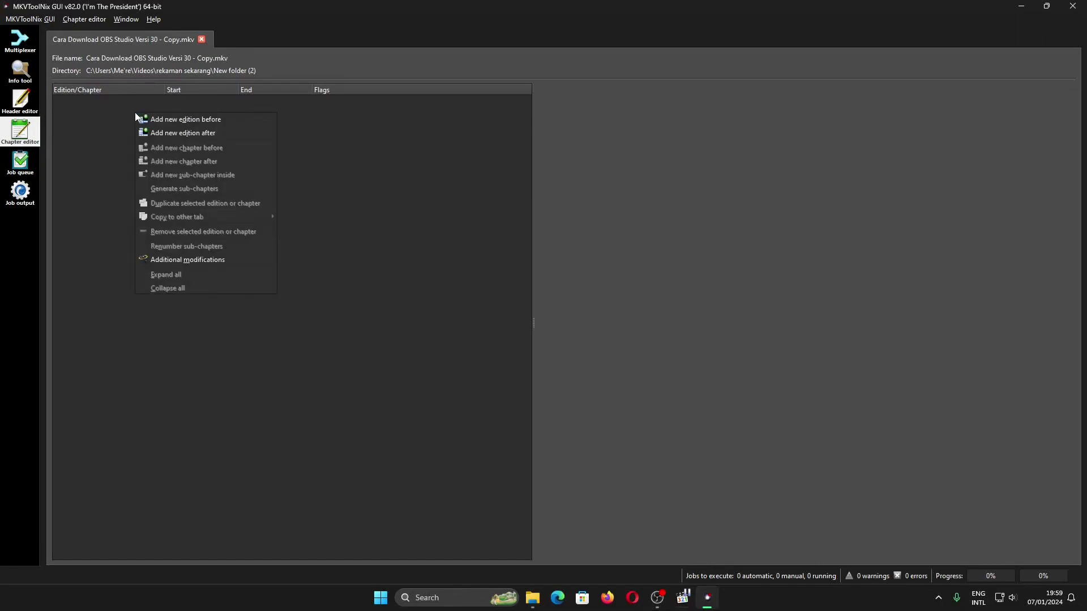
left_click(171, 122)
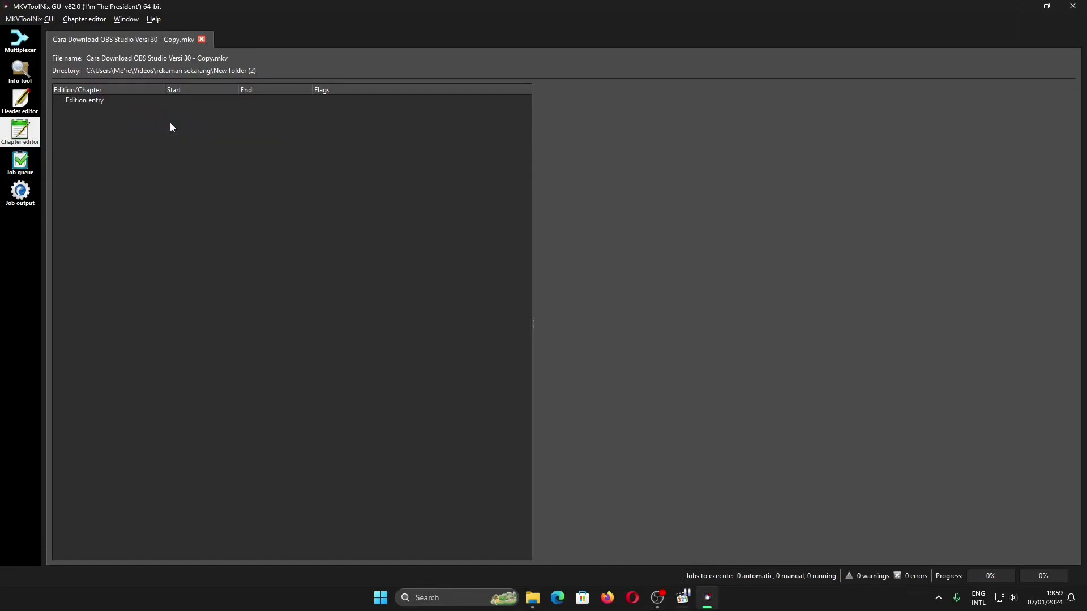
left_click(135, 102)
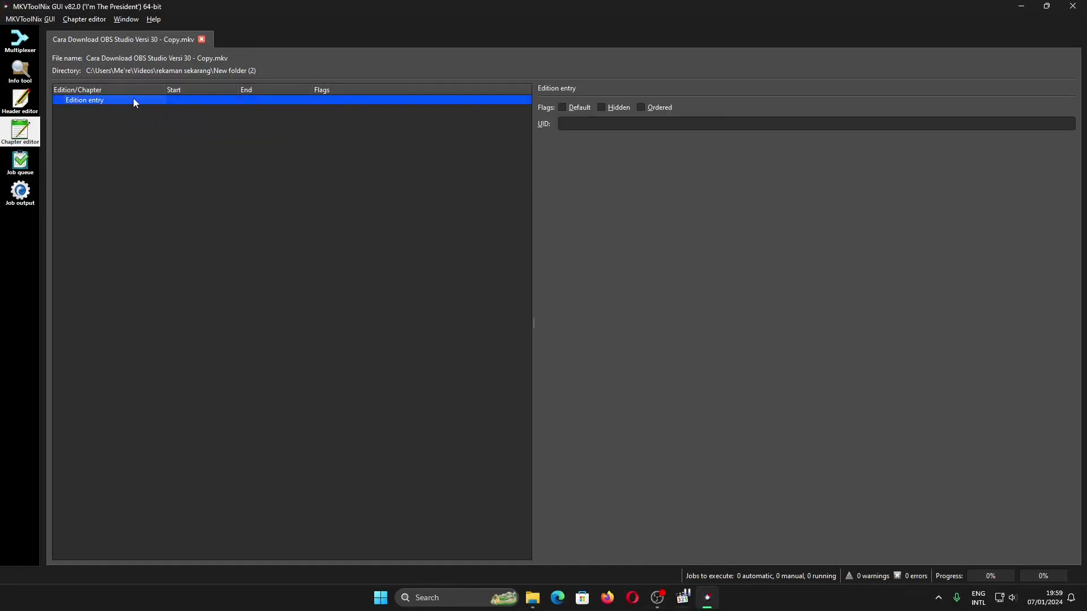
right_click(135, 102)
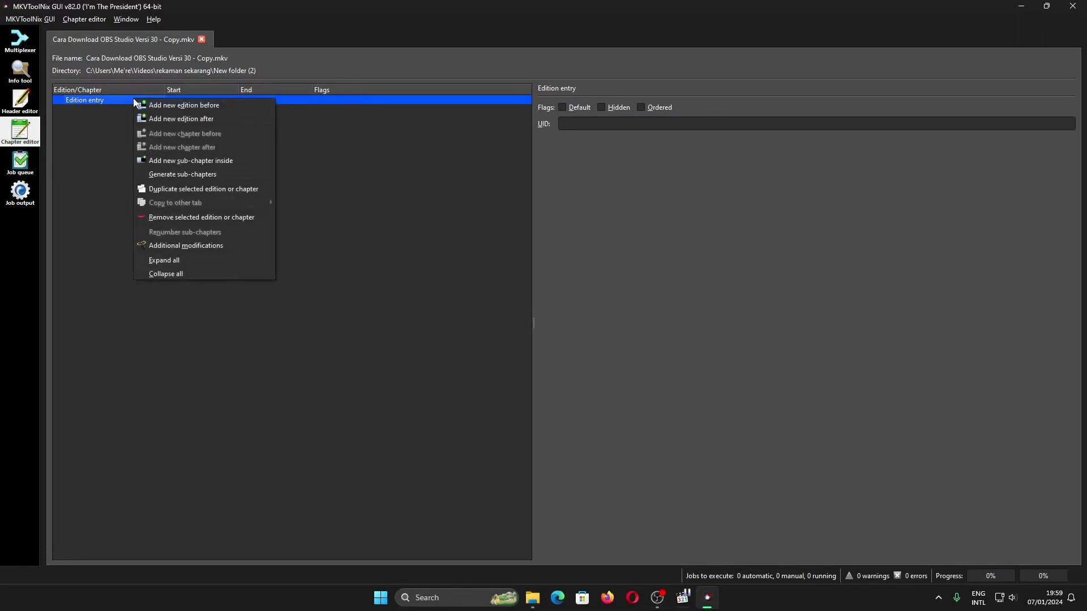
left_click(207, 161)
left_click(210, 110)
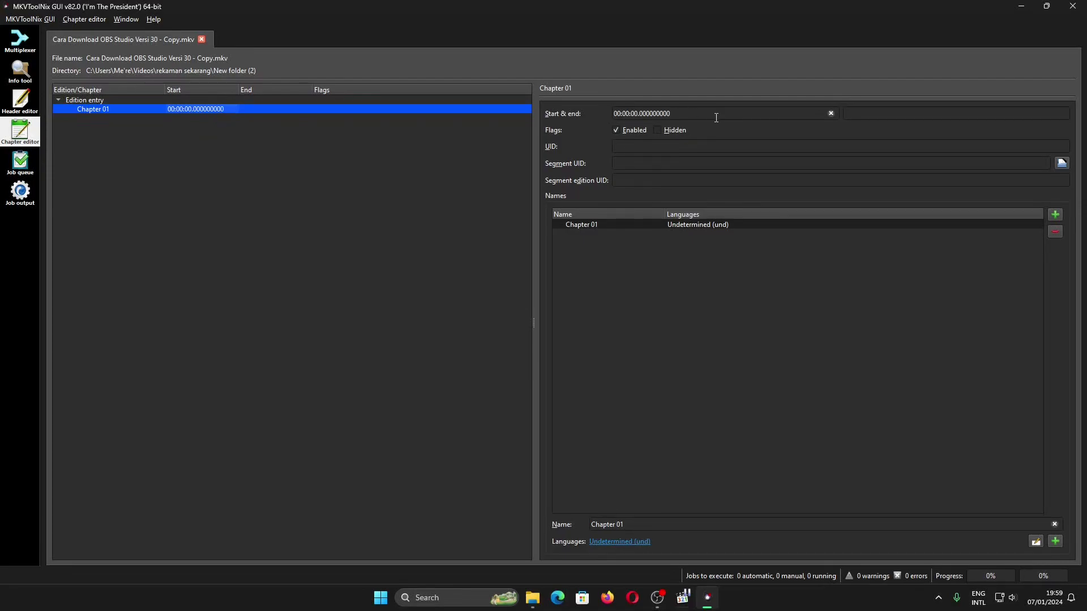
Add a new chapter after Chapter 01 and set its start time to 00:01:00.000000000.
left_click(178, 111)
right_click(178, 110)
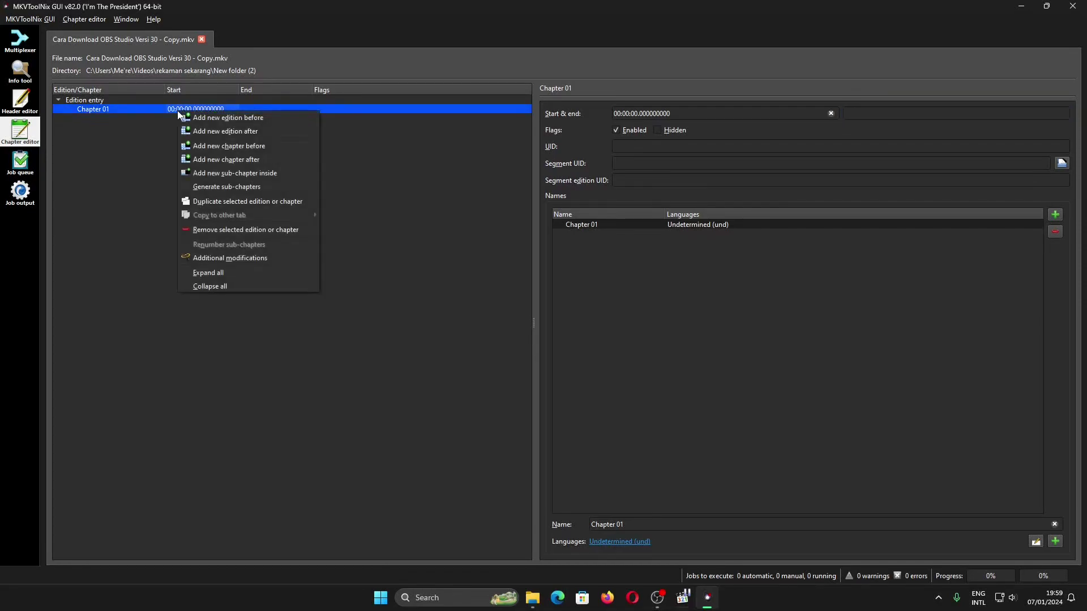
left_click(209, 152)
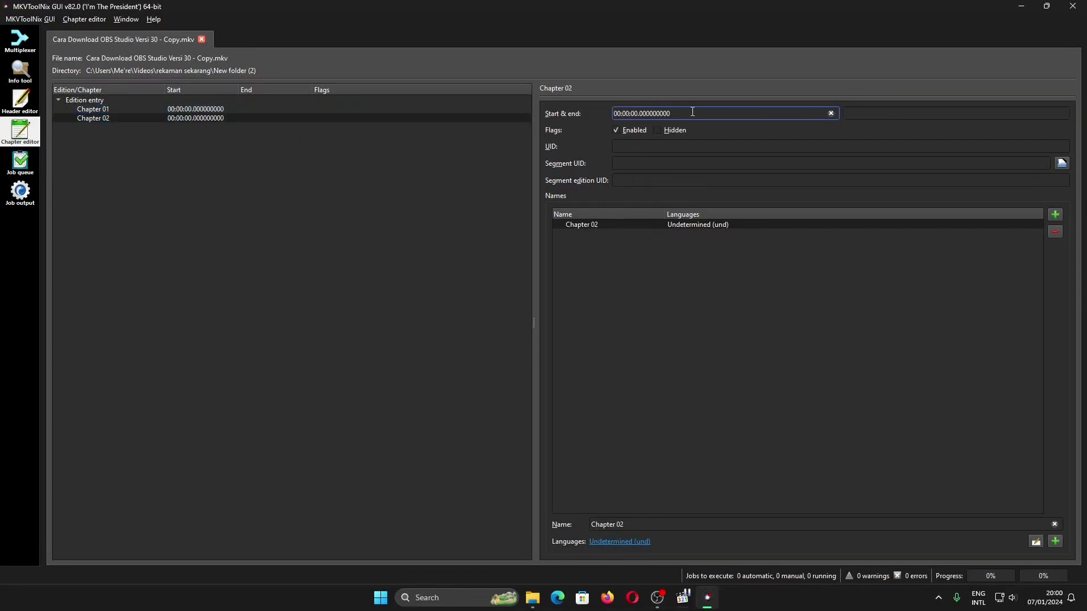
type("1")
key("BackSpace")
left_click(397, 194)
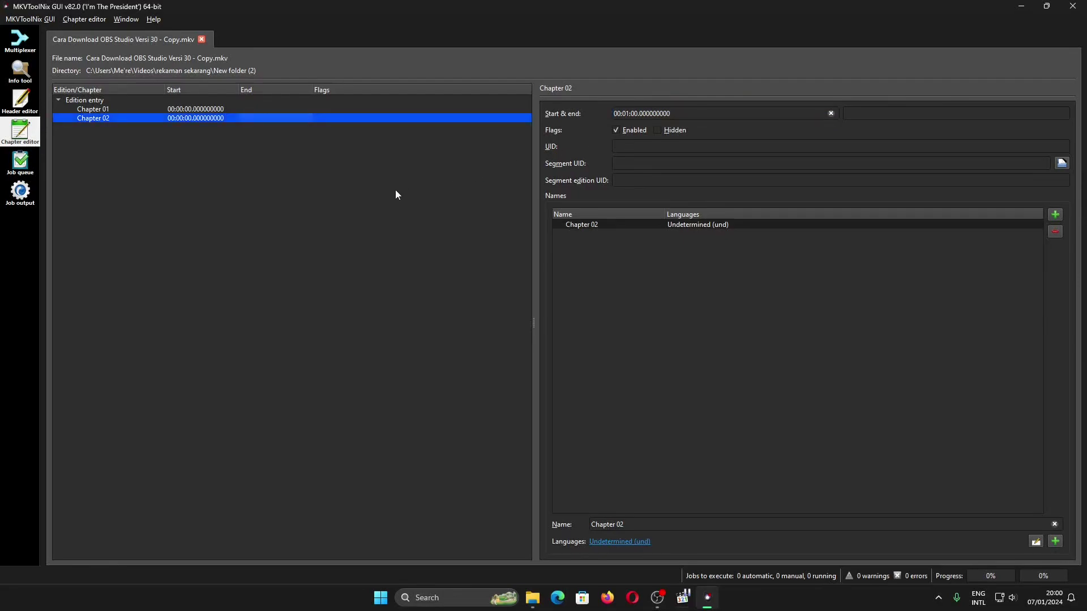
left_click(277, 109)
left_click(277, 117)
left_click(278, 108)
left_click(272, 118)
Save the two chapters to the MKV file and review both chapter entries.
left_click(85, 19)
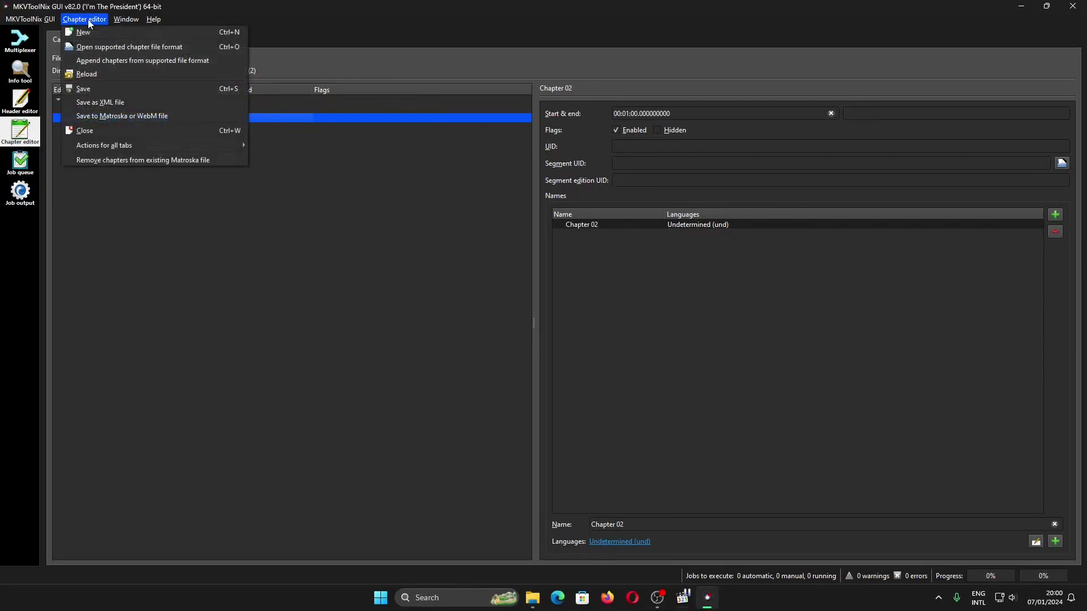
left_click(103, 91)
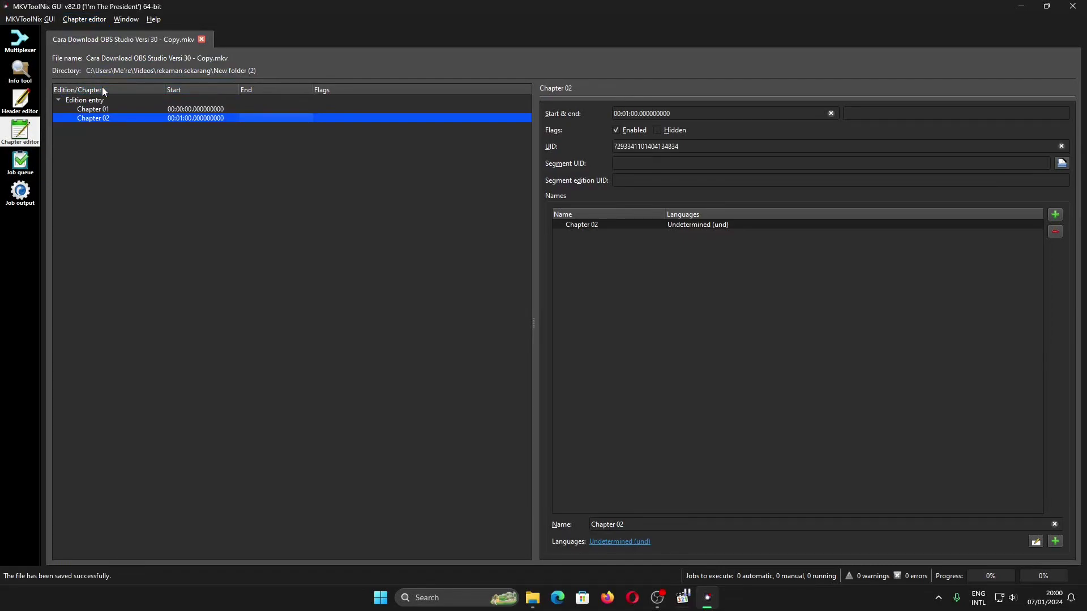
left_click(160, 110)
left_click(160, 118)
left_click(167, 109)
Play "Cara Download OBS Studio Versi 30 - Copy.mkv" in the video player and jump to Chapter 02 to check the chapters.
mouse_move(532, 598)
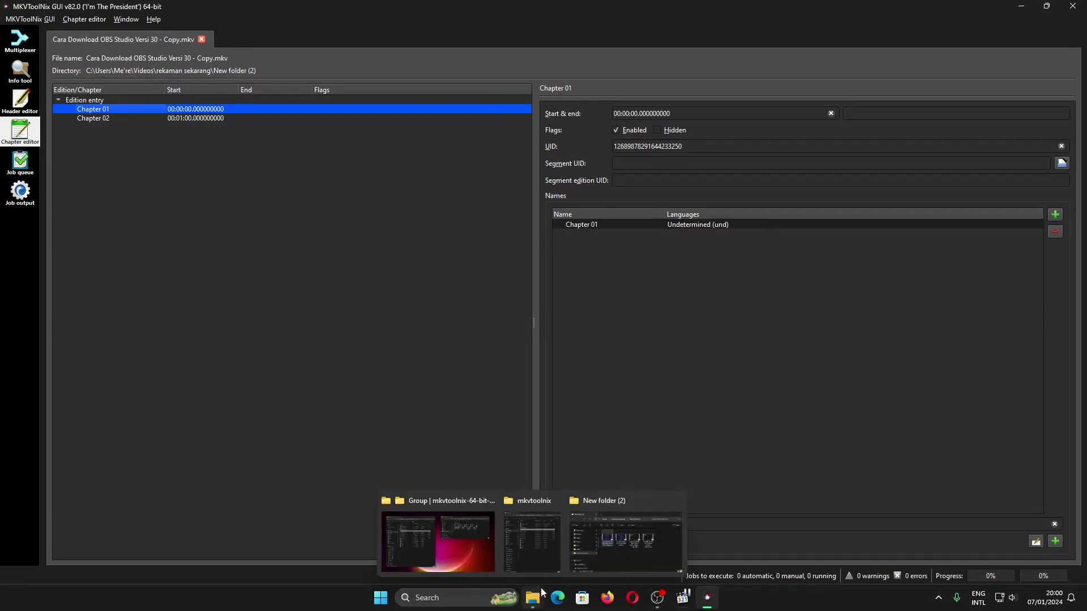
left_click(607, 554)
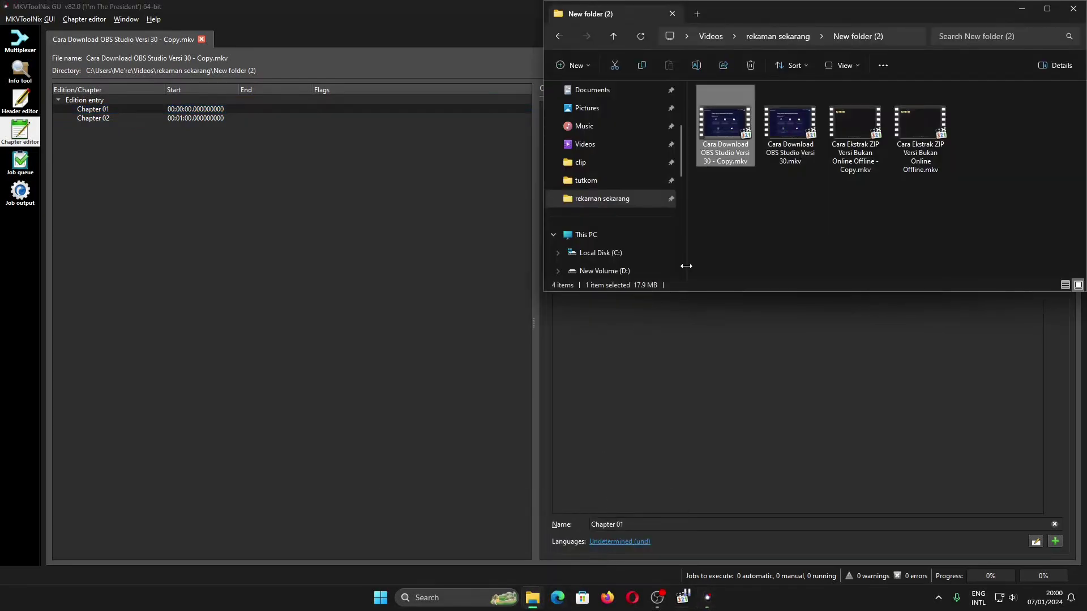
double_click(726, 122)
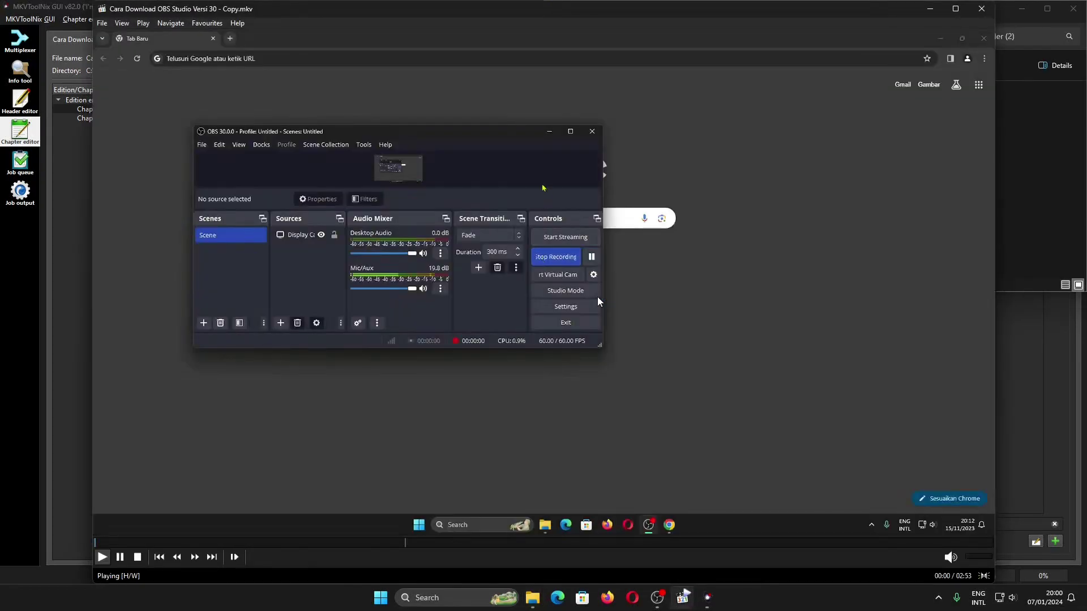
left_click(600, 302)
right_click(383, 304)
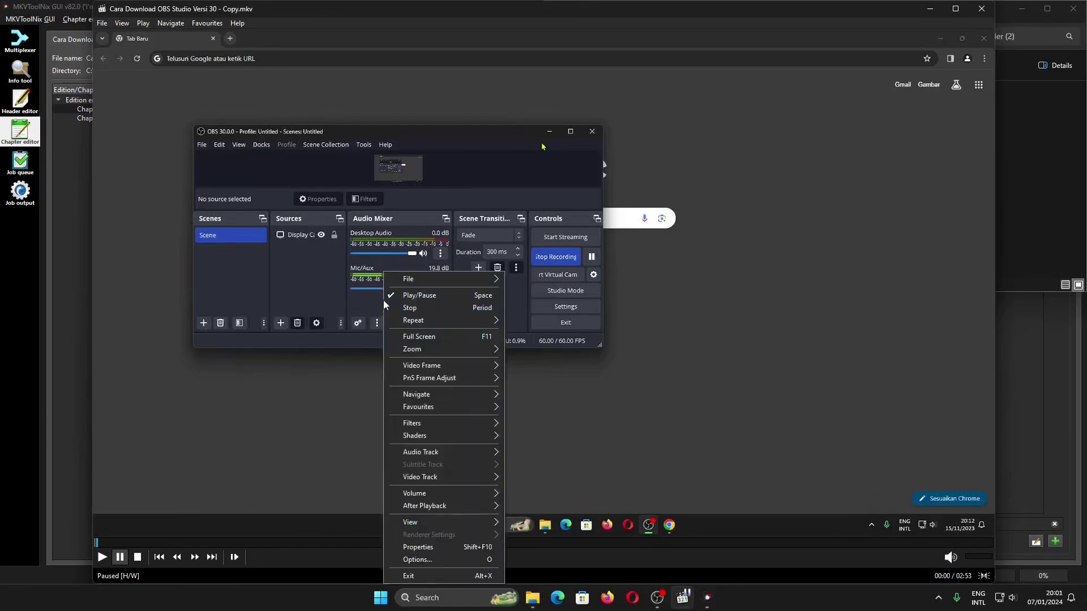
mouse_move(457, 393)
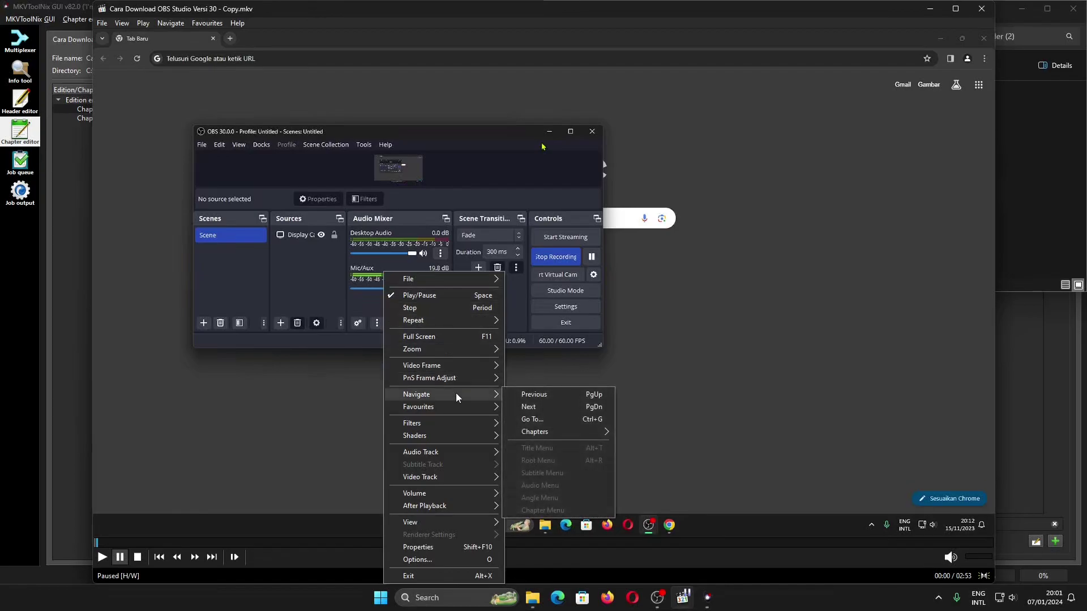
mouse_move(563, 436)
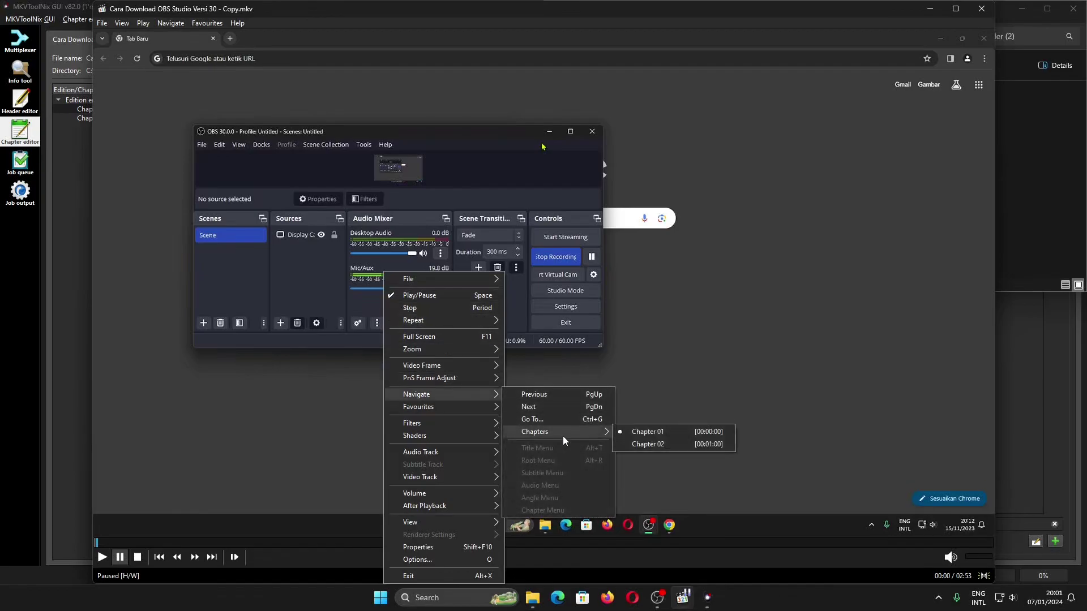
left_click(690, 446)
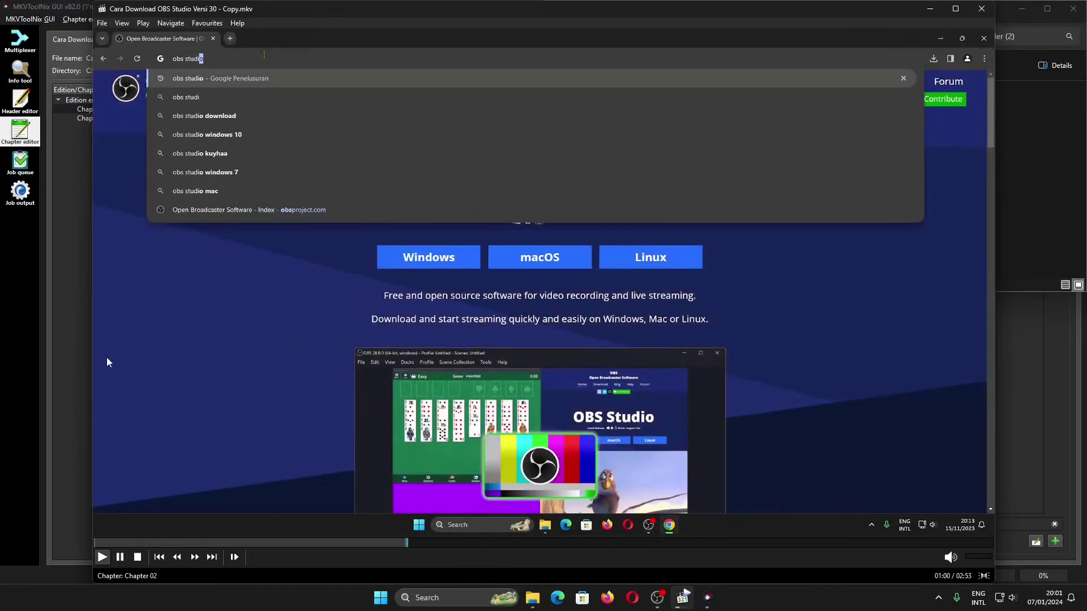
Return to MKVToolNix, remove Chapter 02 from the edition and save the MKV file.
left_click(3, 367)
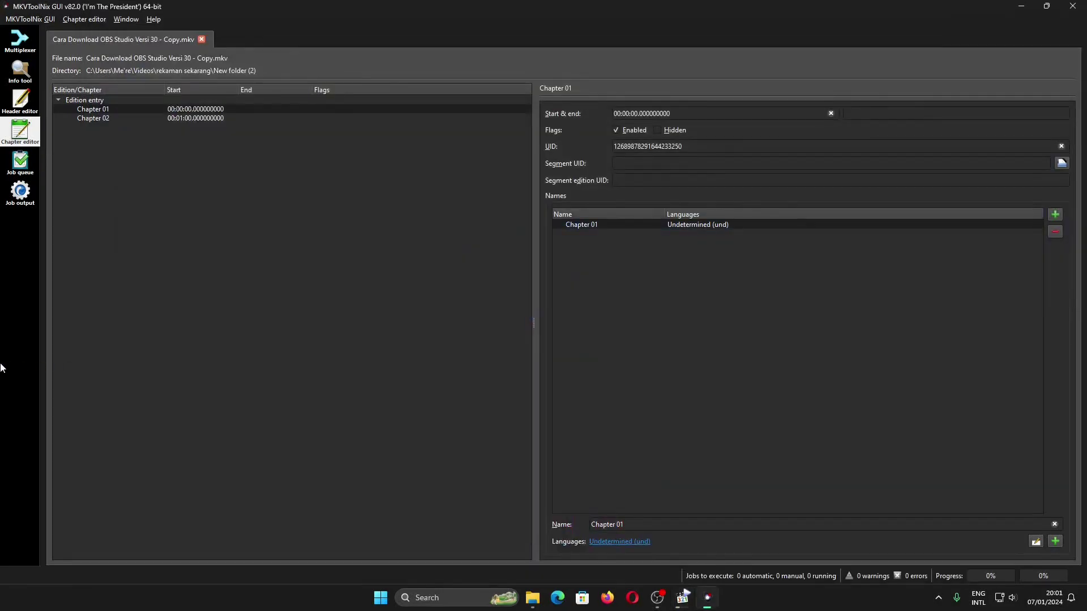
left_click(236, 116)
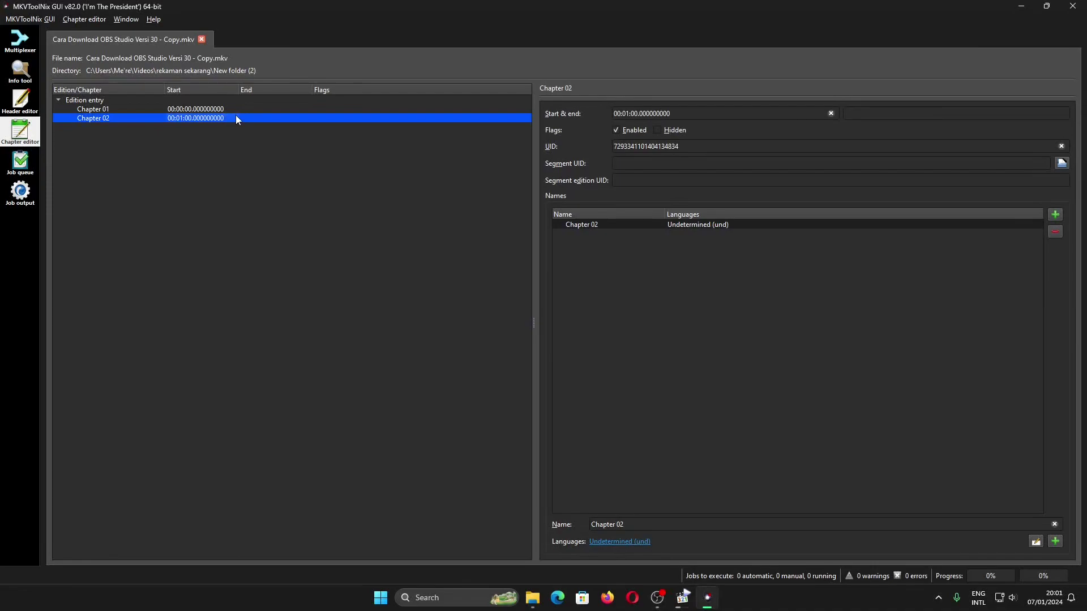
right_click(237, 119)
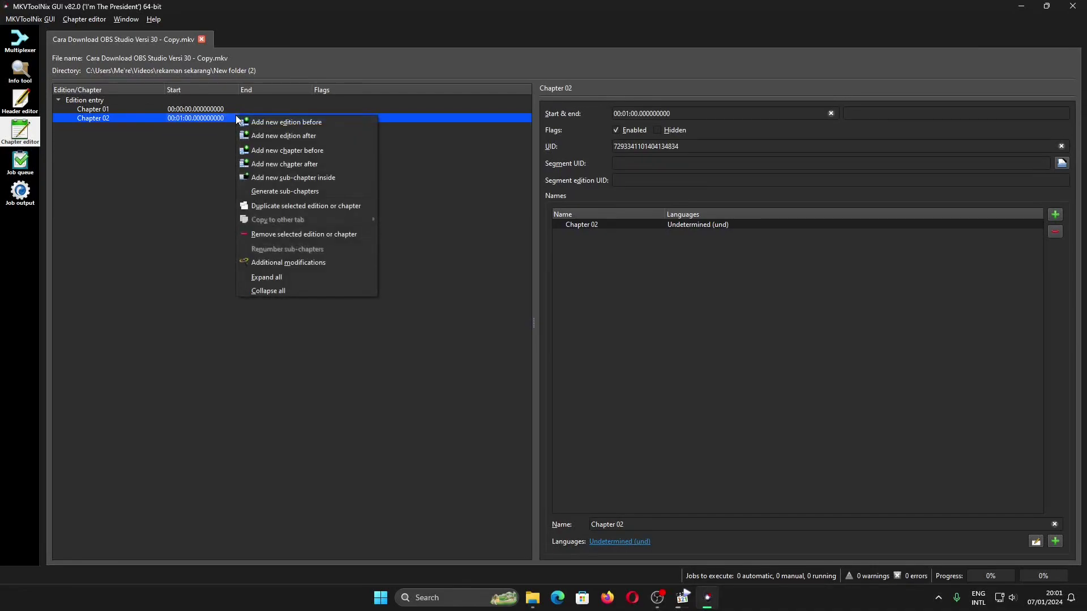
left_click(305, 235)
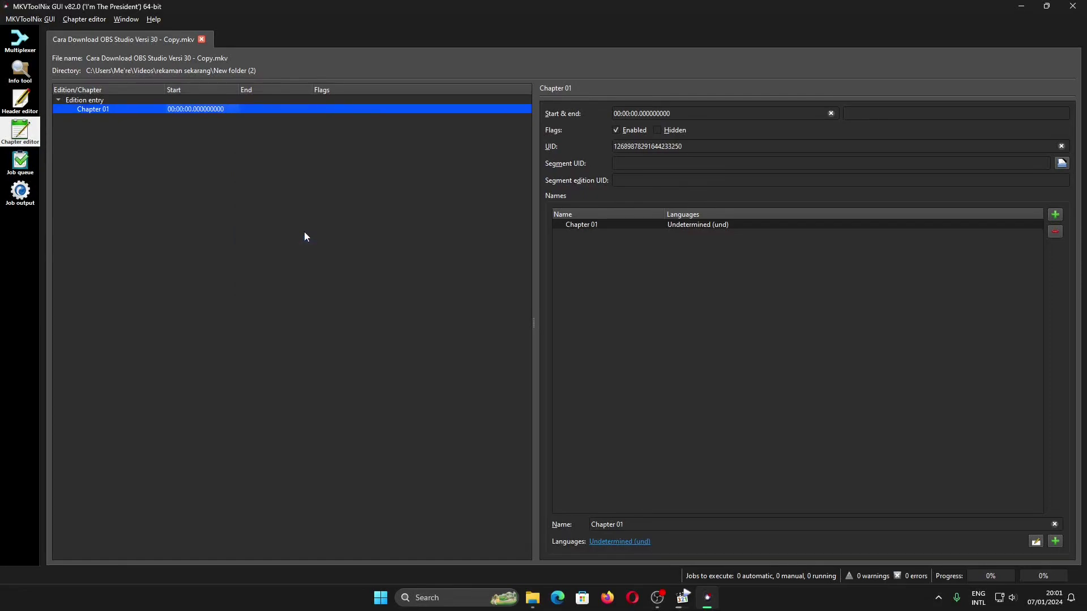
left_click(87, 20)
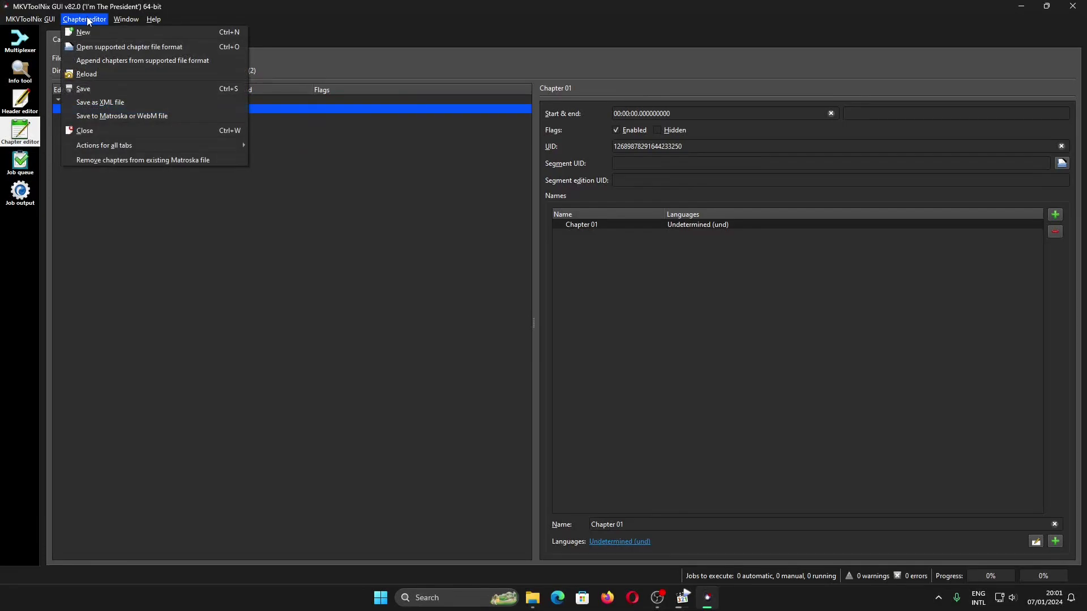
left_click(108, 94)
Reopen "Cara Download OBS Studio Versi 30 - Copy.mkv" in the video player and check its navigation options for chapters.
left_click(663, 573)
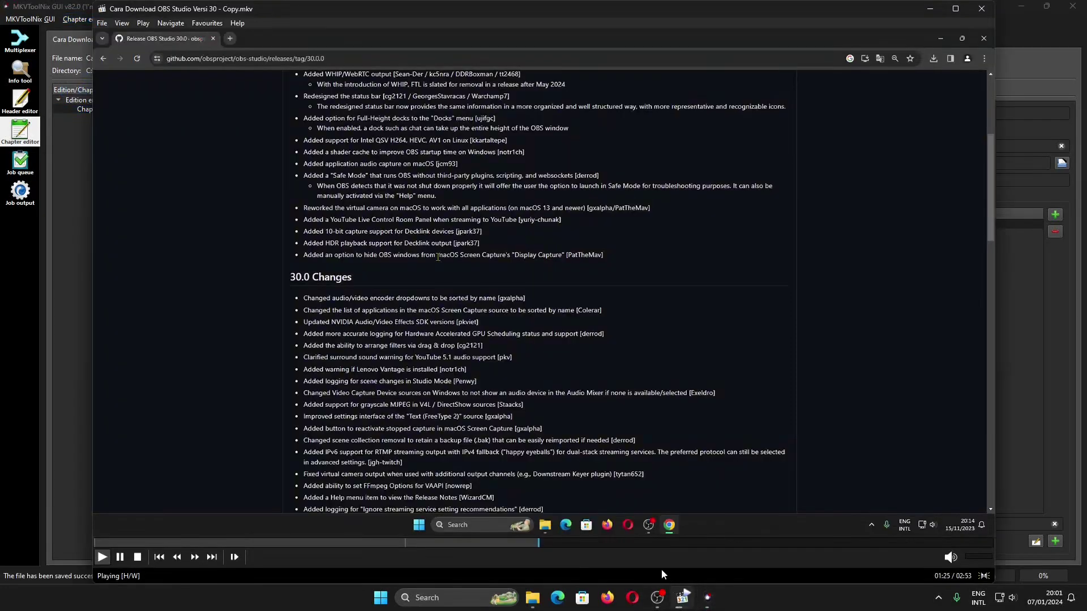
mouse_move(532, 598)
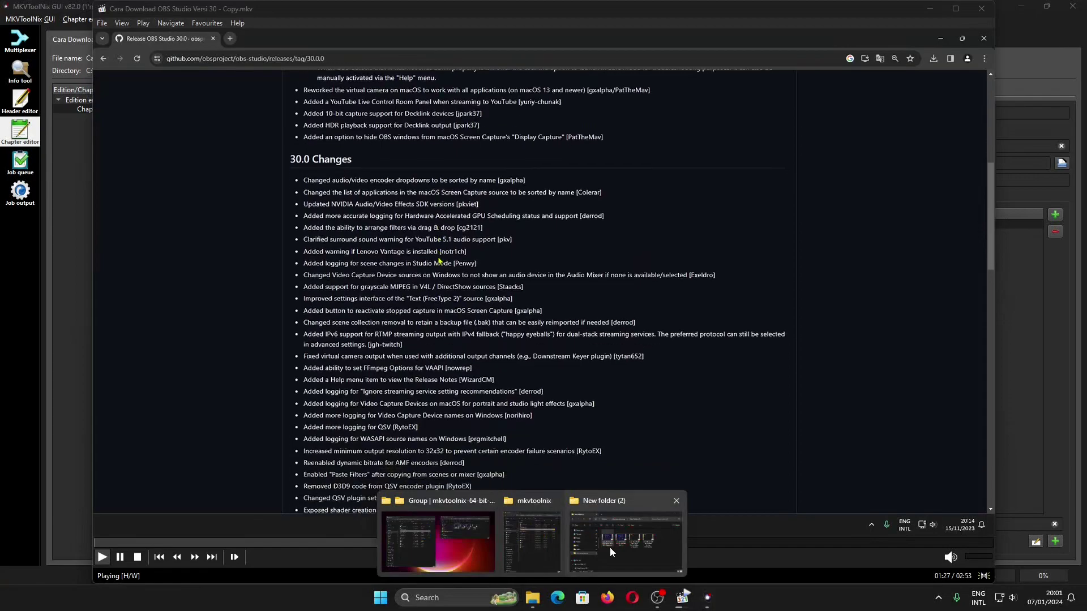
left_click(610, 548)
double_click(729, 138)
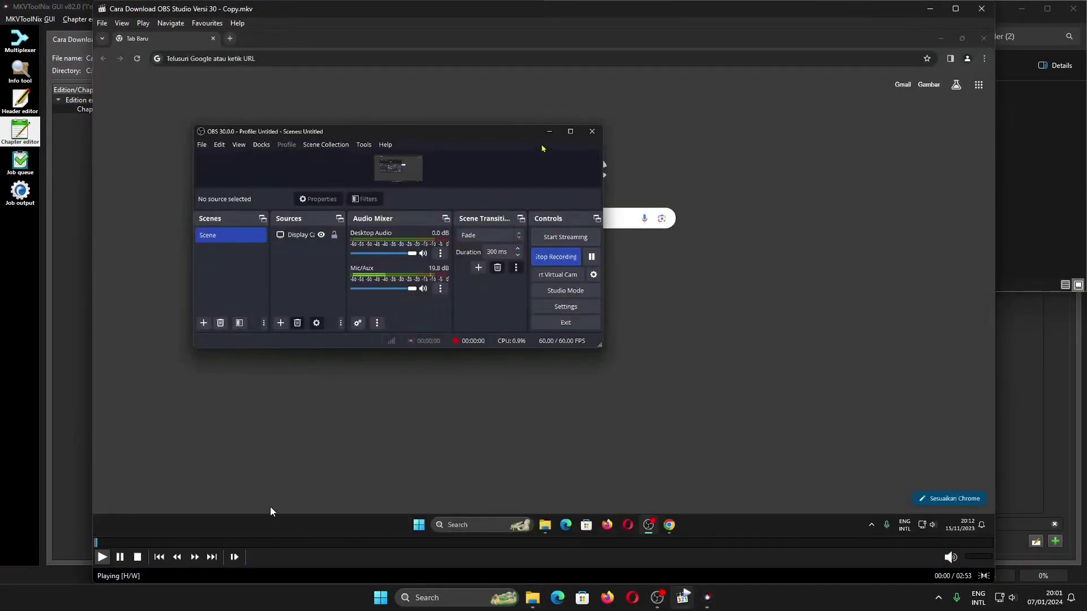
right_click(316, 418)
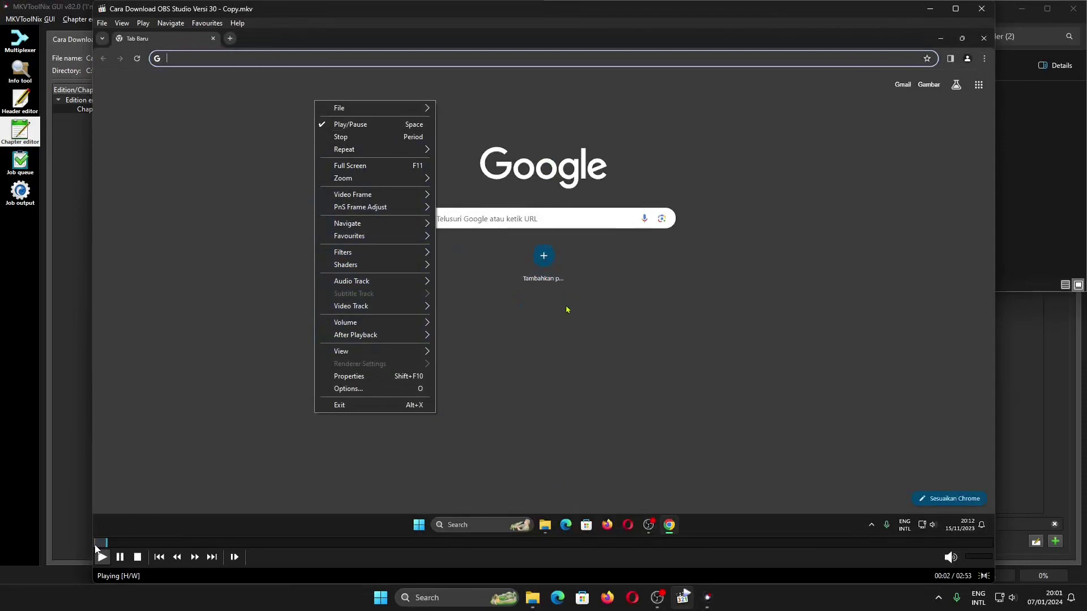
mouse_move(398, 222)
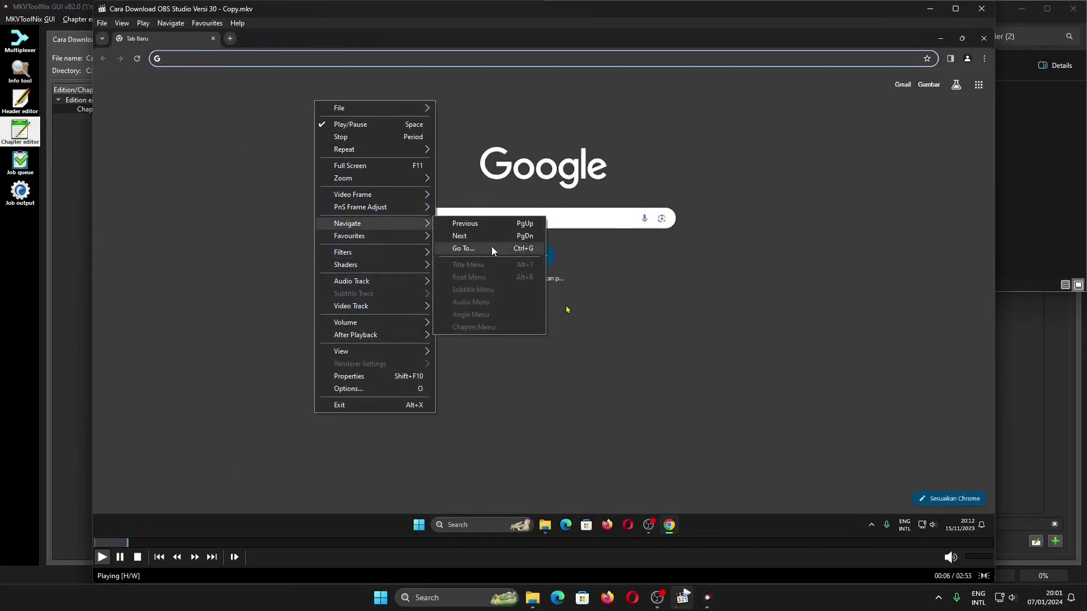
left_click(253, 559)
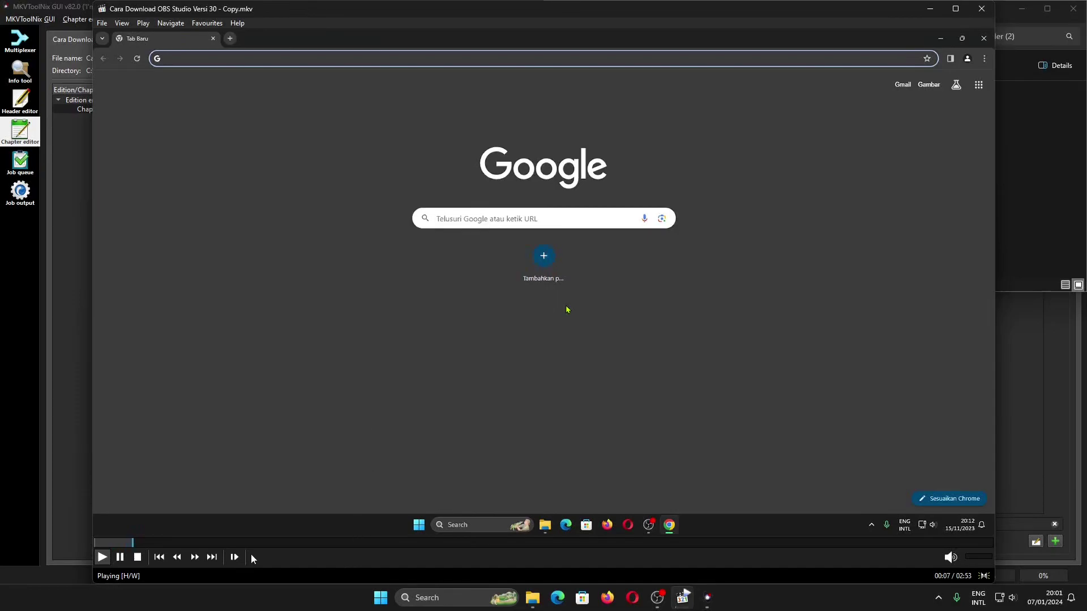
Return to MKVToolNix and add three new chapters, Chapter 02 to Chapter 04, after Chapter 01.
left_click(87, 536)
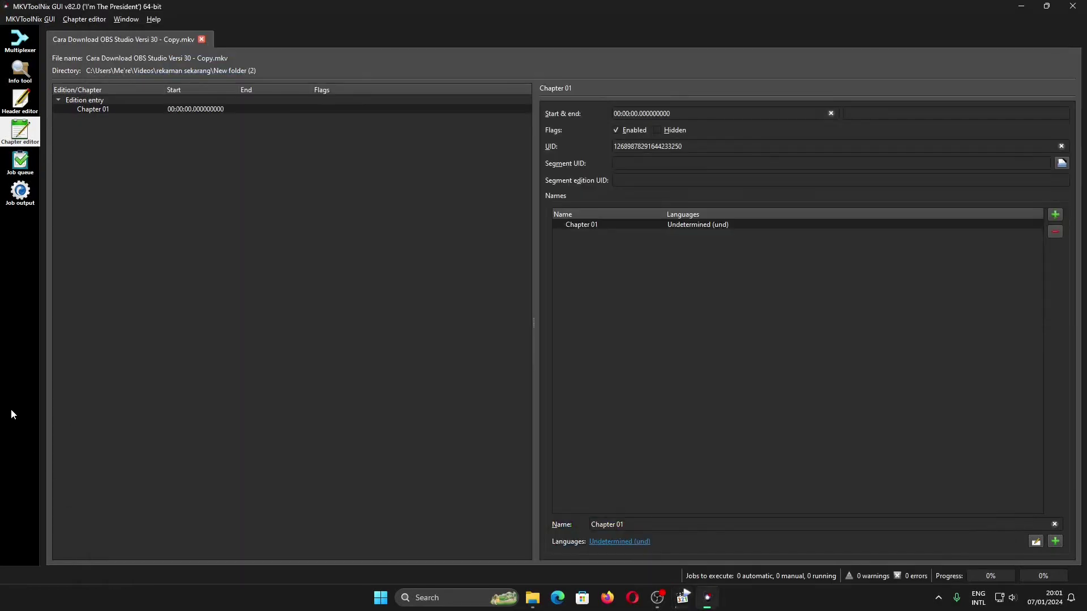
right_click(235, 109)
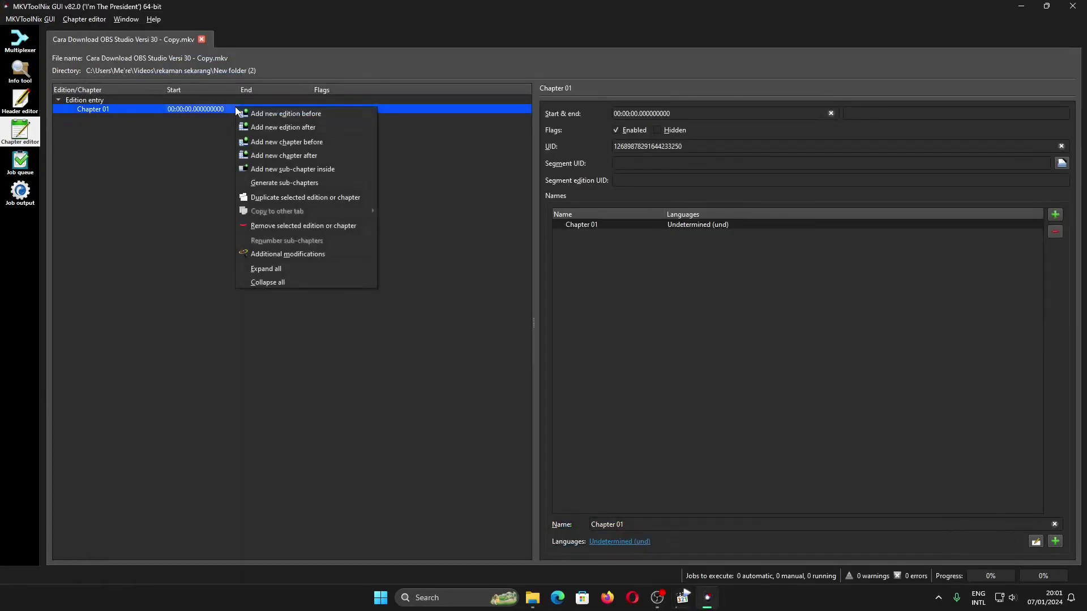
left_click(284, 156)
right_click(276, 120)
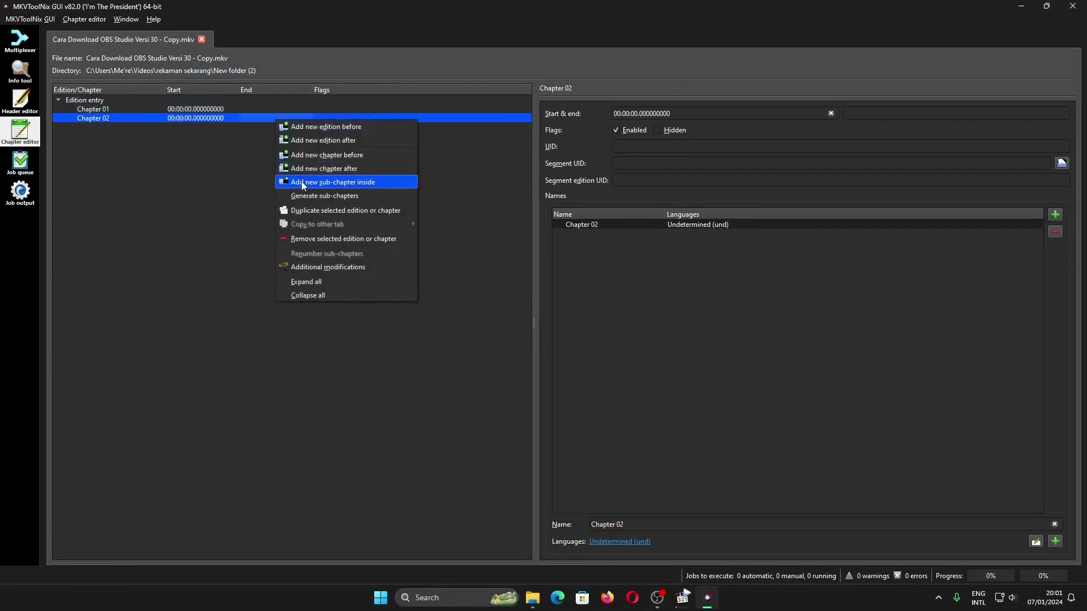
left_click(287, 170)
left_click(606, 357)
right_click(226, 115)
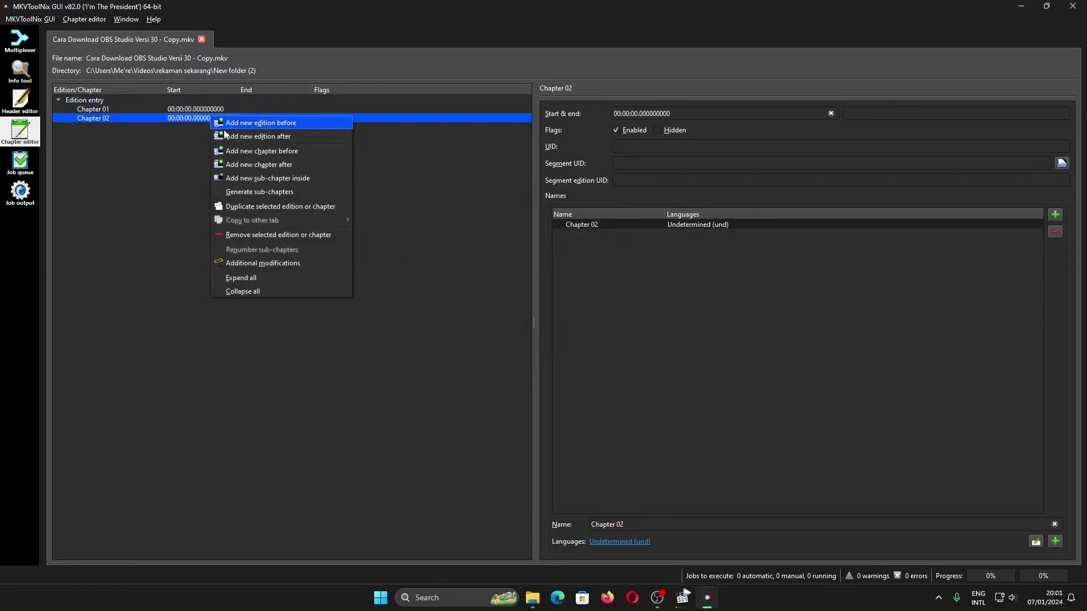
left_click(236, 160)
right_click(215, 127)
left_click(236, 160)
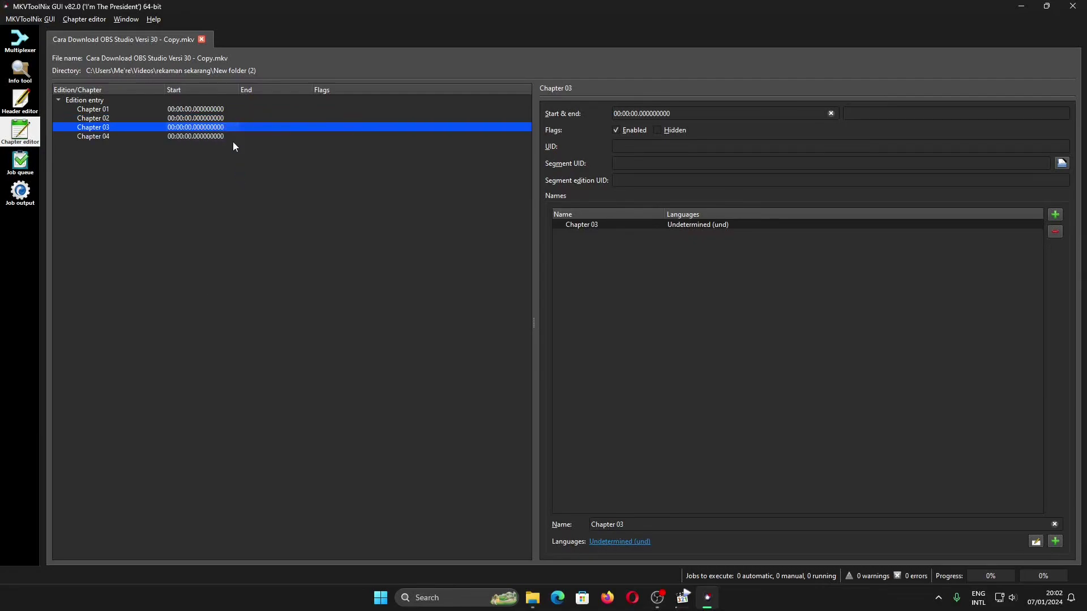
Add a new sub-chapter inside Chapter 01.
left_click(223, 115)
left_click(224, 110)
right_click(225, 110)
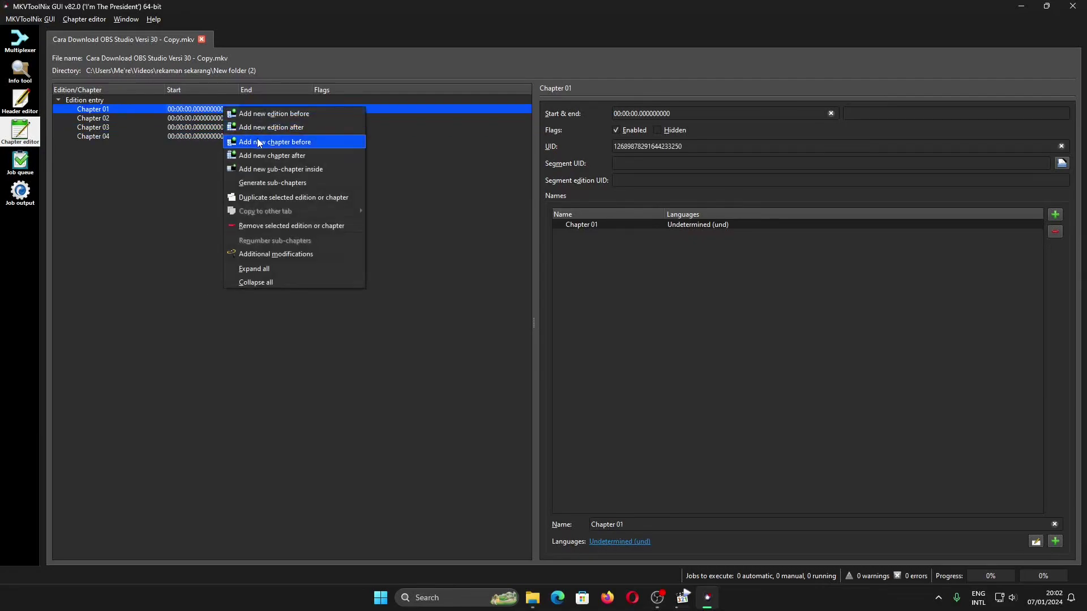
left_click(276, 167)
Set the start time of Chapter 01's sub-chapter to 00:00:40.000000000 and name it A01.
left_click(223, 117)
right_click(221, 118)
left_click(199, 120)
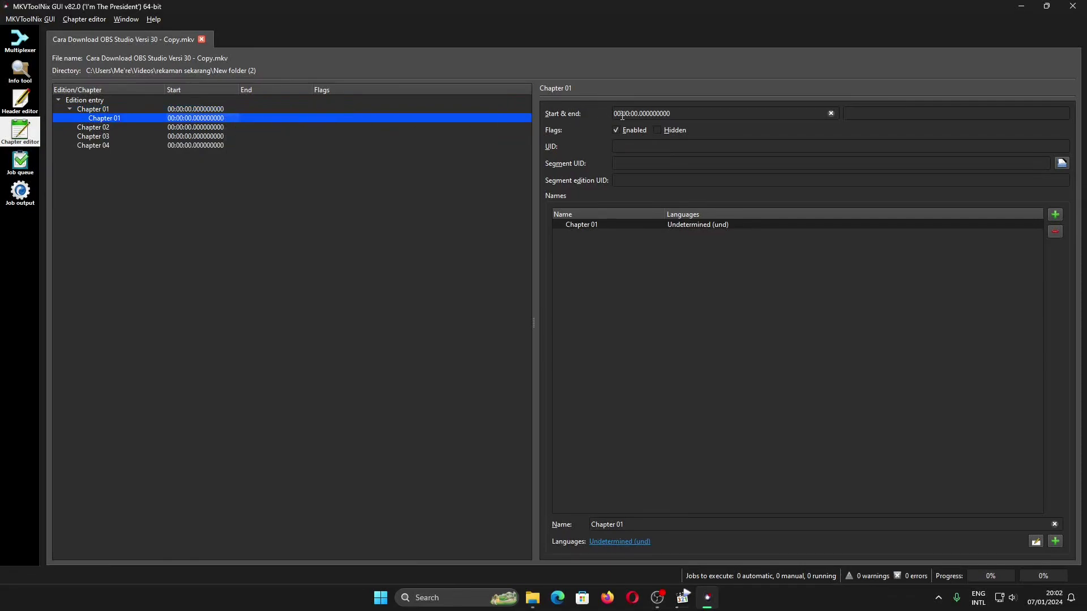
left_click(641, 114)
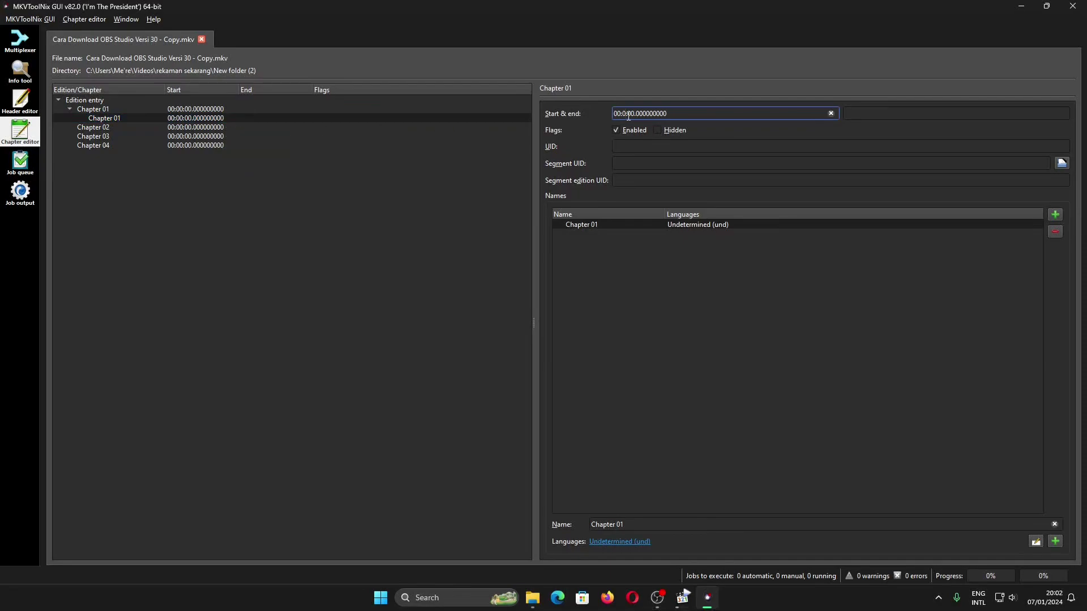
type("40")
left_click(267, 119)
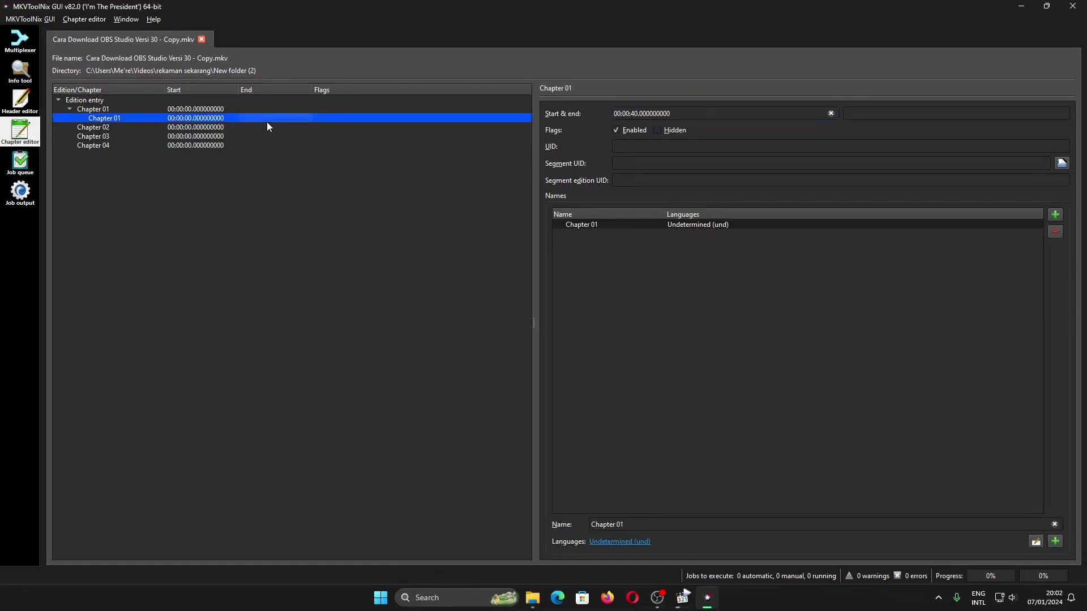
triple_click(642, 524)
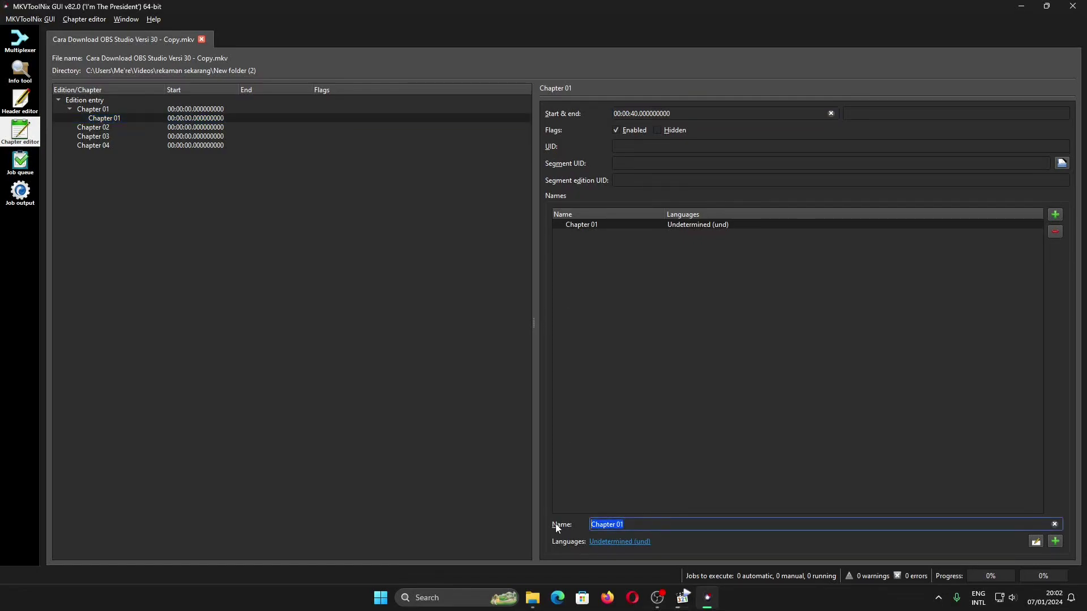
type("A01")
right_click(188, 171)
right_click(195, 111)
left_click(195, 109)
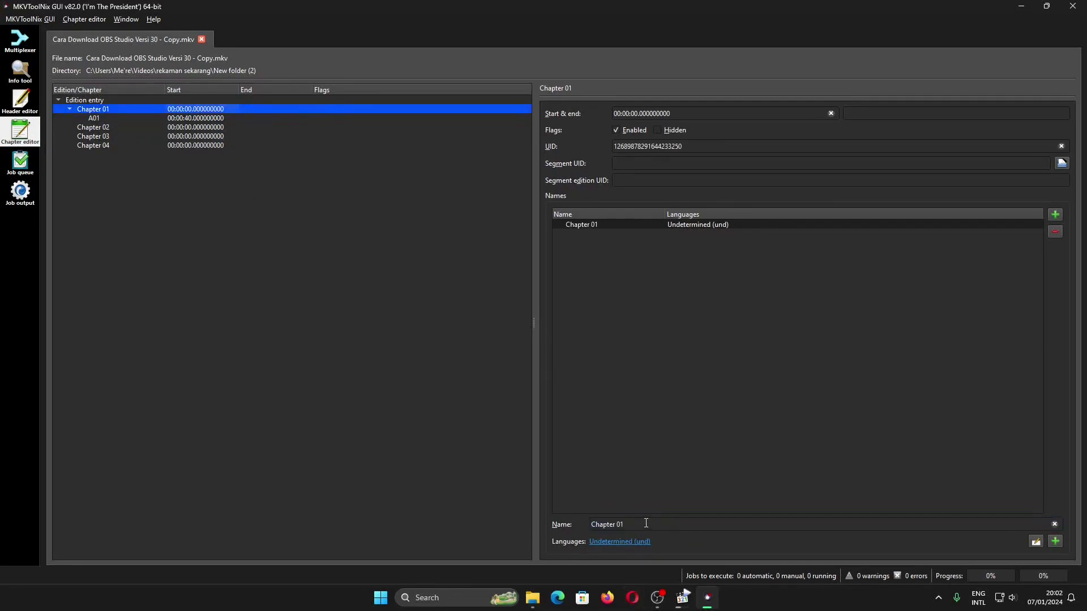
Add a sub-chapter inside A01 with start time 00:00:50.000000000 and name it B01.
left_click(201, 119)
right_click(203, 118)
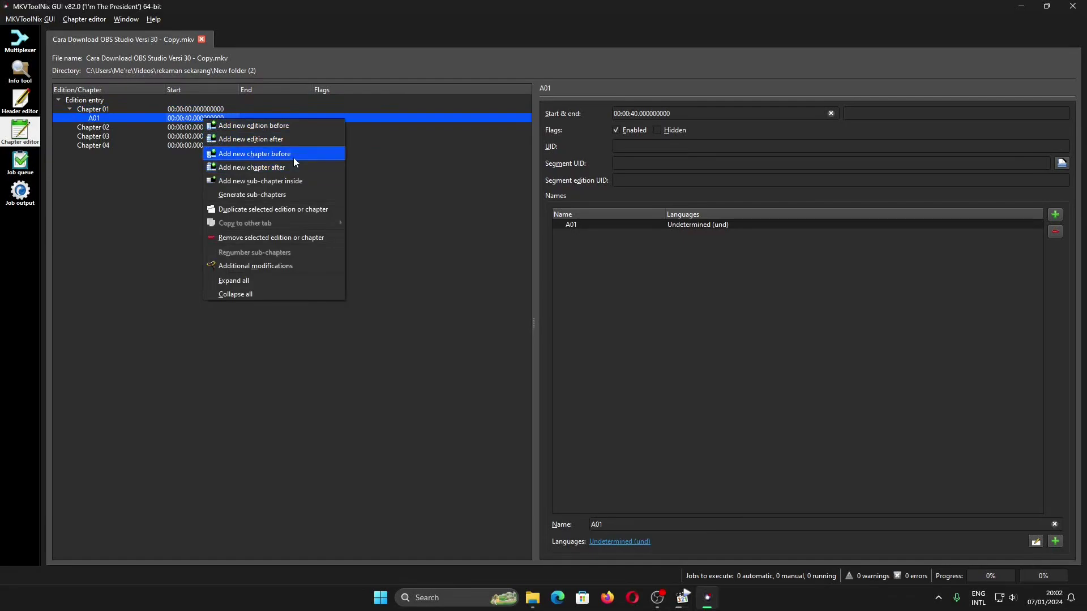
left_click(302, 179)
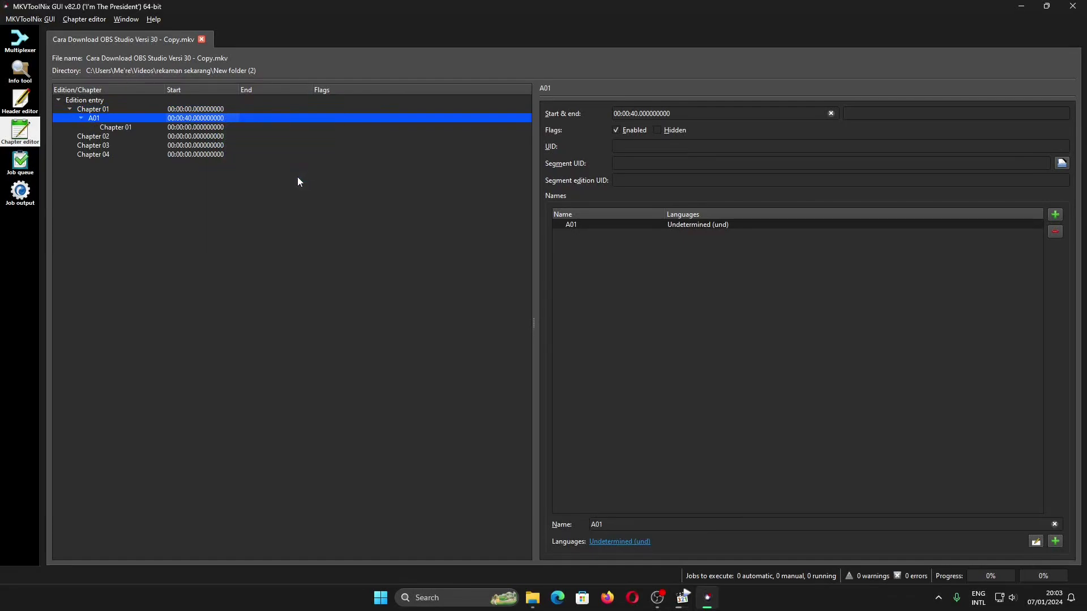
left_click(635, 113)
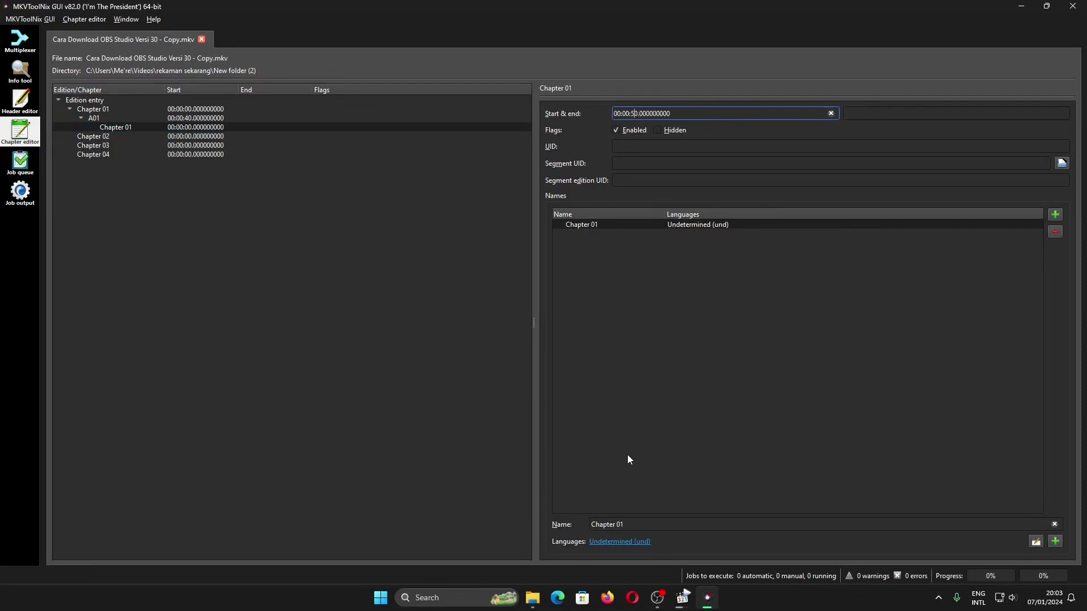
left_click(570, 523)
type("B01")
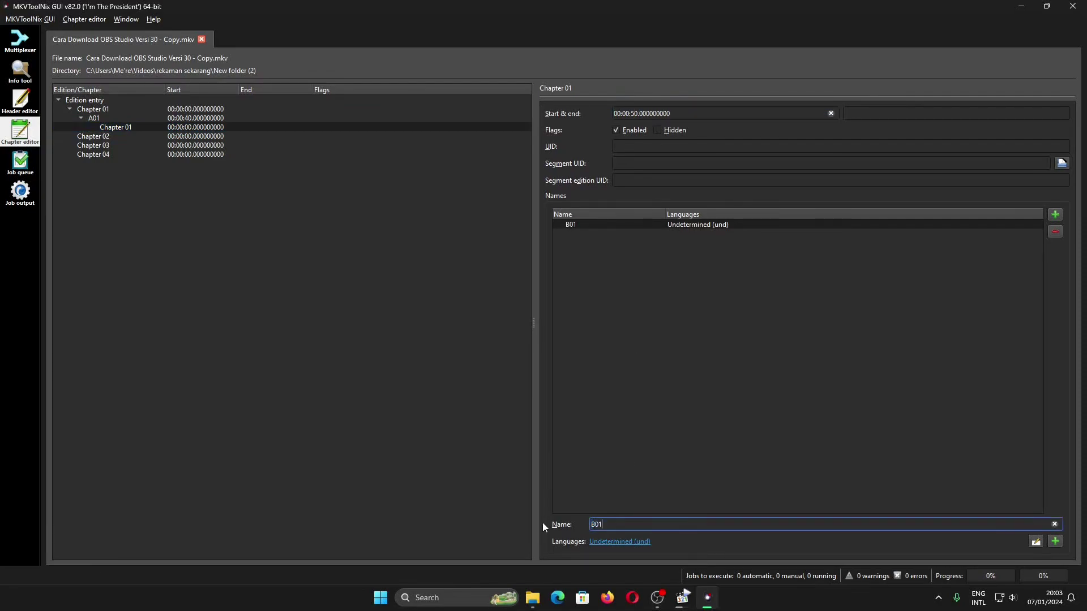
Set the start time of Chapter 02 to 00:01:00.000000000 and that of Chapter 03 to 00:02:00.000000000.
left_click(250, 138)
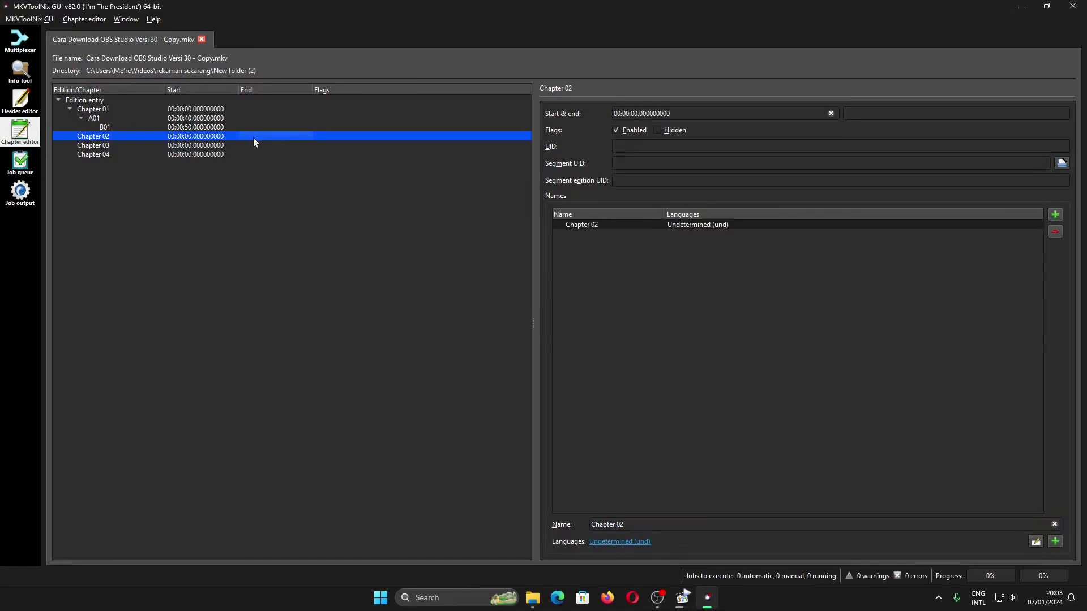
left_click(650, 114)
double_click(632, 114)
type("01")
left_click(211, 145)
left_click(633, 113)
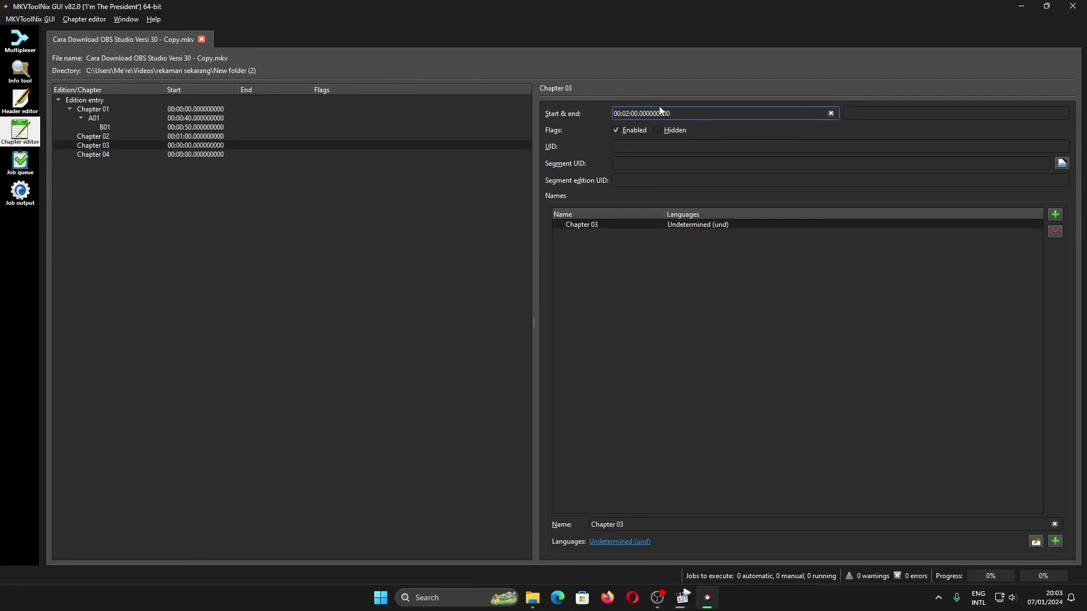
left_click(287, 145)
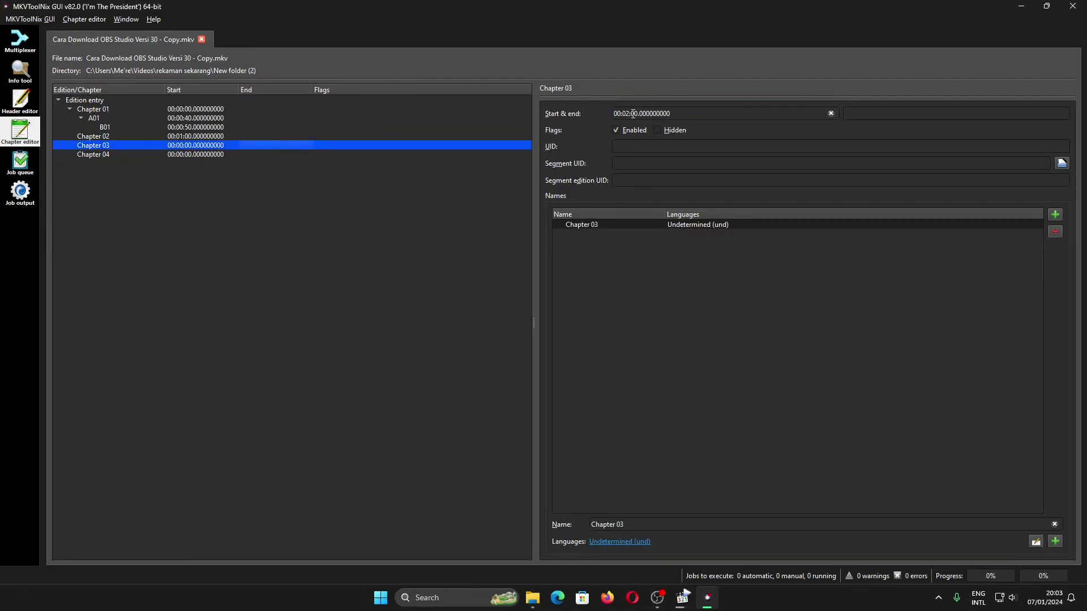
Set the start time of Chapter 04 to 00:03:00.000000000 and review the chapter entries.
left_click(323, 155)
left_click(625, 113)
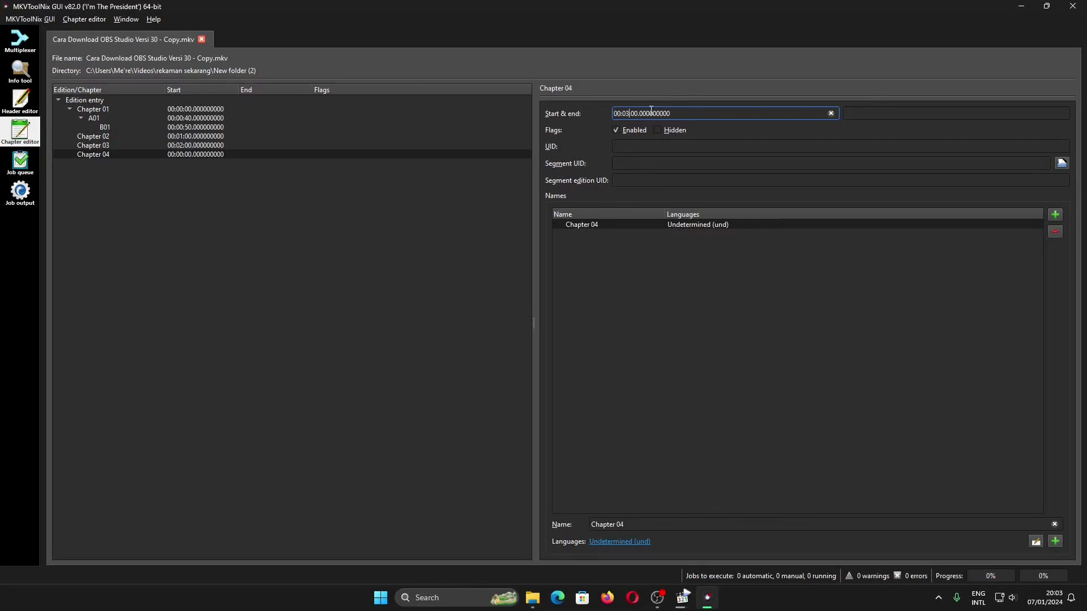
type("3")
key("Return")
left_click(178, 153)
left_click(204, 137)
left_click(223, 128)
left_click(232, 137)
left_click(240, 154)
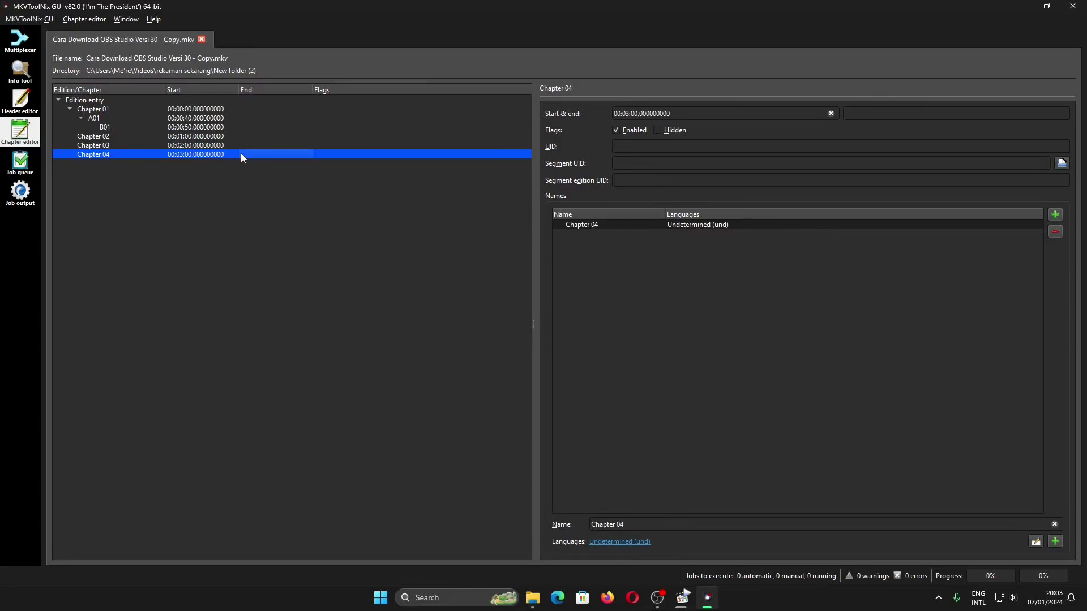
Save the chapters to the MKV file and look through the edition and chapter entries.
left_click(86, 19)
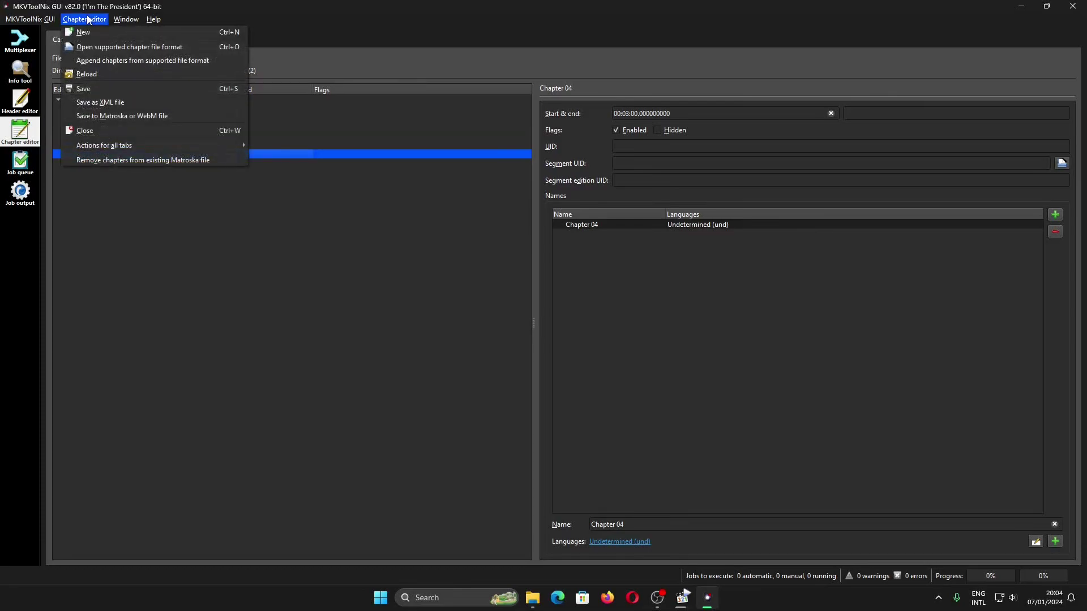
left_click(113, 93)
left_click(224, 99)
left_click(226, 109)
left_click(230, 136)
Rename Chapter 04 as Akhir and save the MKV file again.
left_click(239, 153)
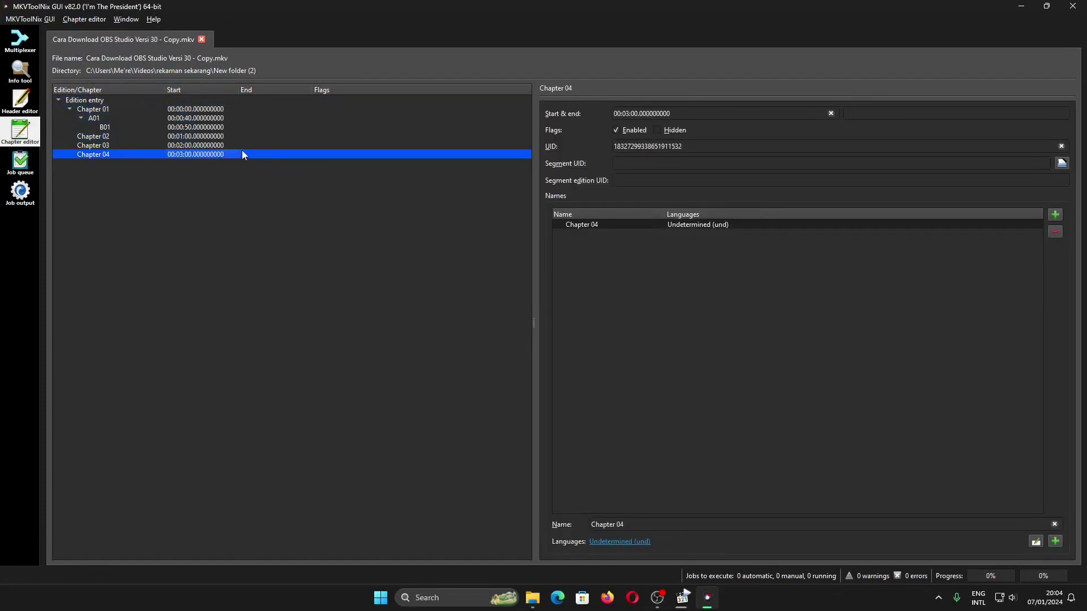
type("Akhir")
key("ctrl+s")
Open "Cara Download OBS Studio Versi 30 - Copy.mkv" in the video player, pause it and examine its chapter list and timeline markers.
mouse_move(532, 596)
left_click(617, 538)
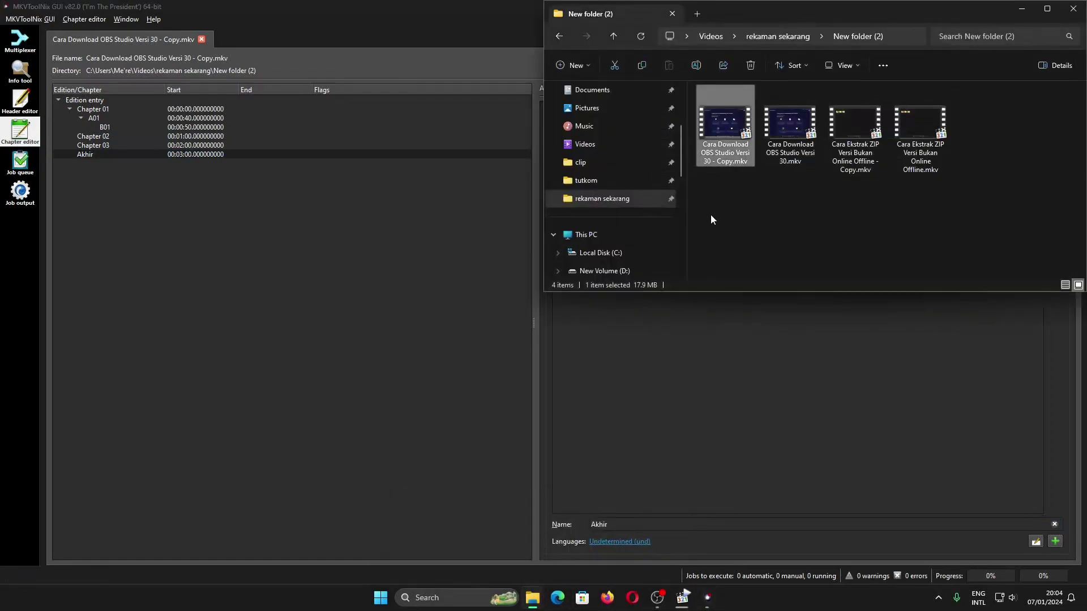
double_click(735, 122)
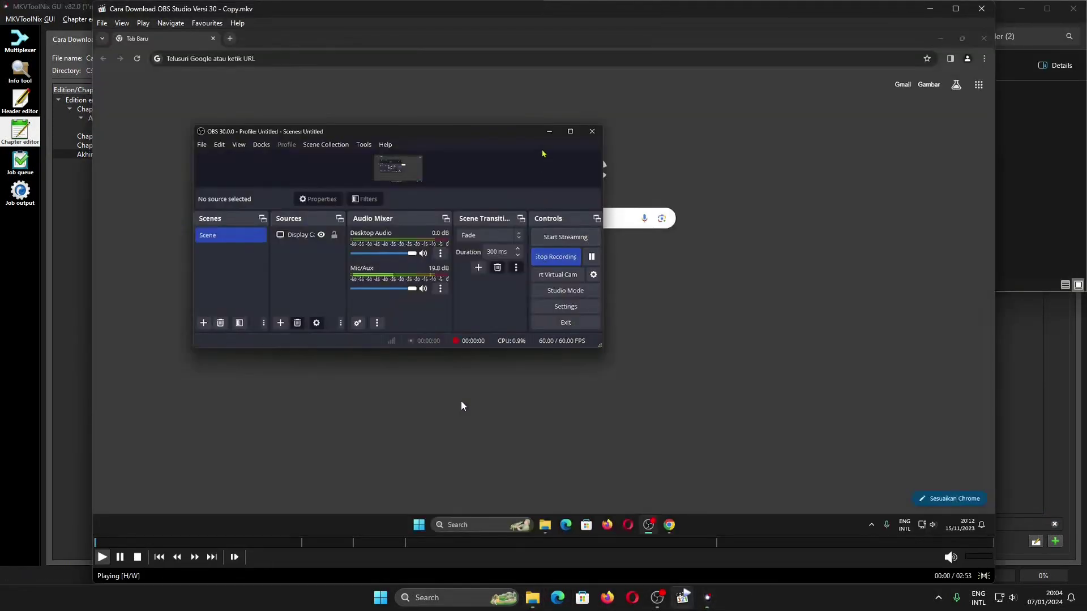
left_click(461, 404)
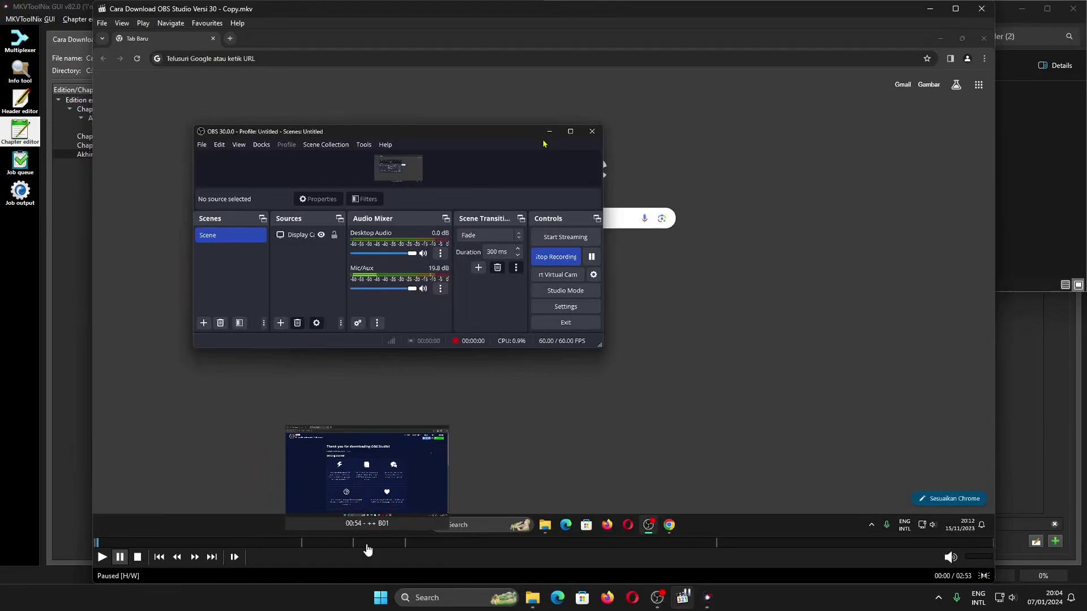
right_click(434, 253)
mouse_move(500, 374)
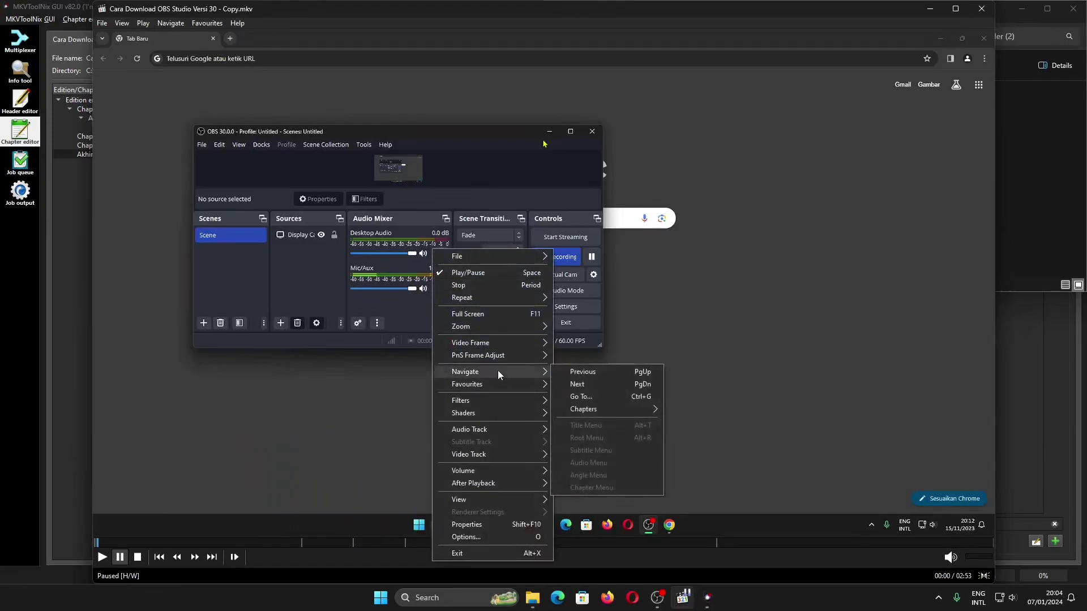
mouse_move(591, 410)
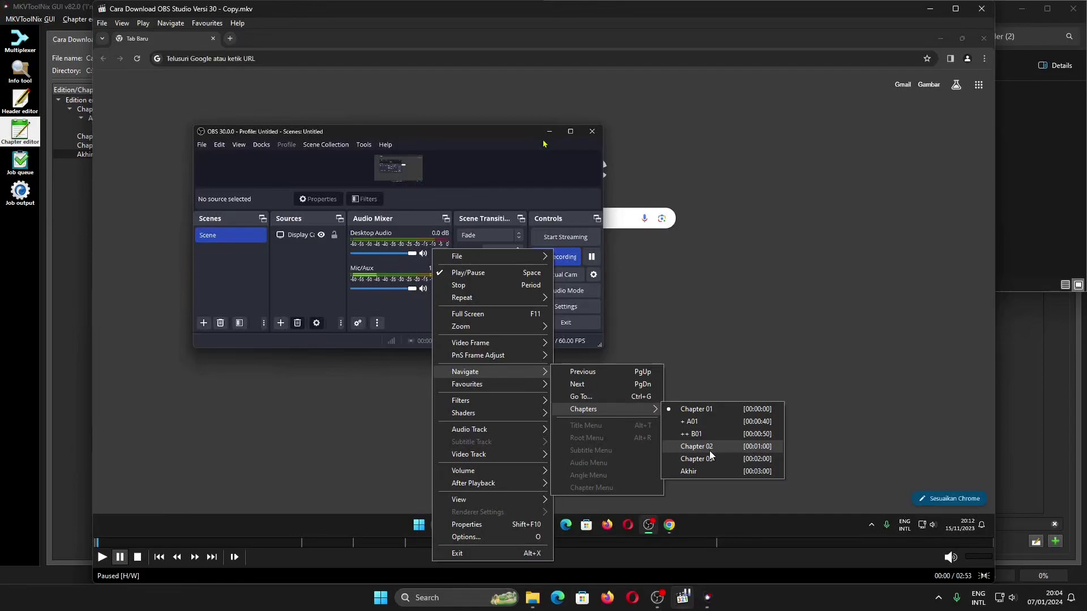
left_click(435, 9)
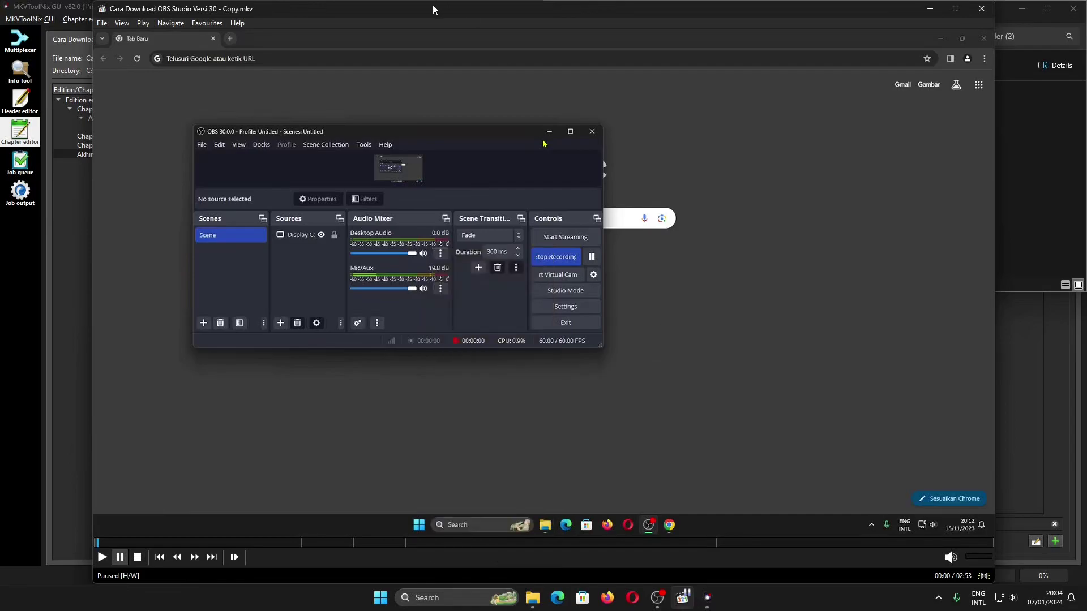